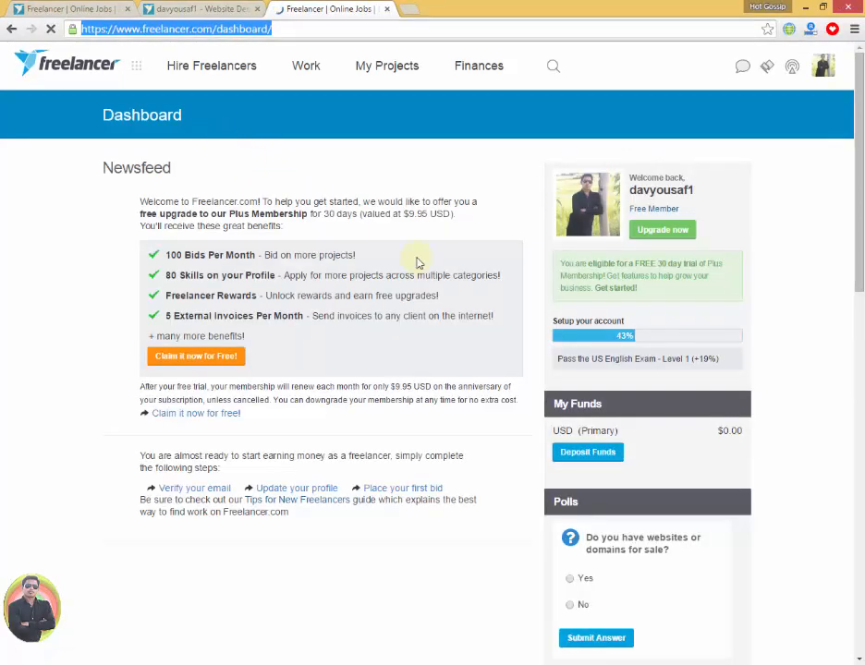
- Open your own freelancer profile page from the dashboard and put it into editing mode
click(824, 66)
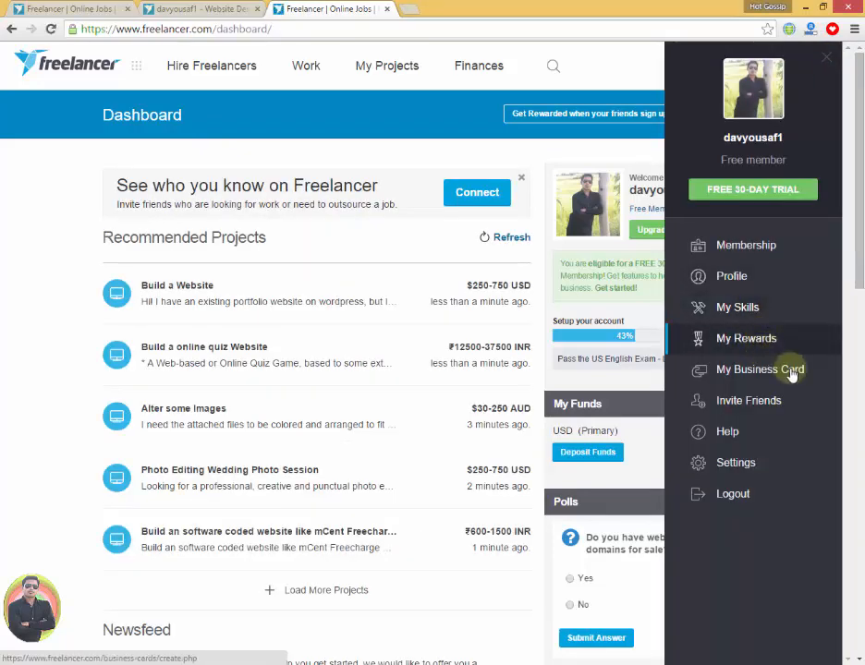
click(726, 277)
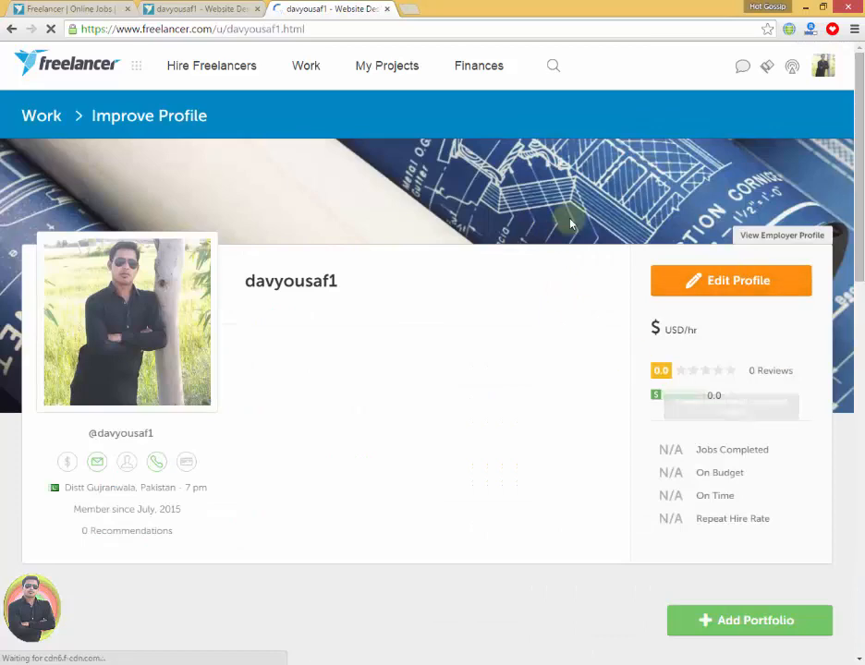
click(743, 287)
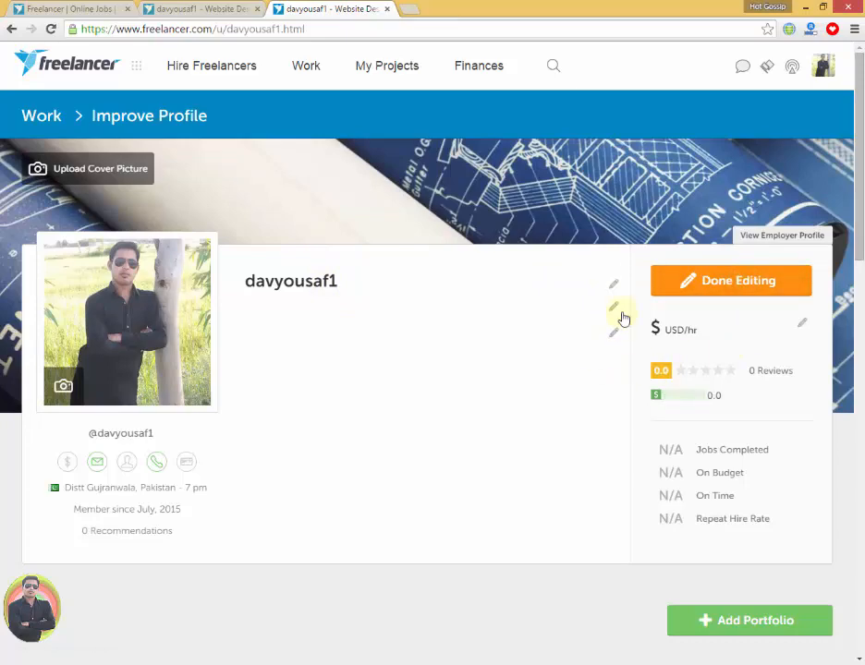
click(708, 294)
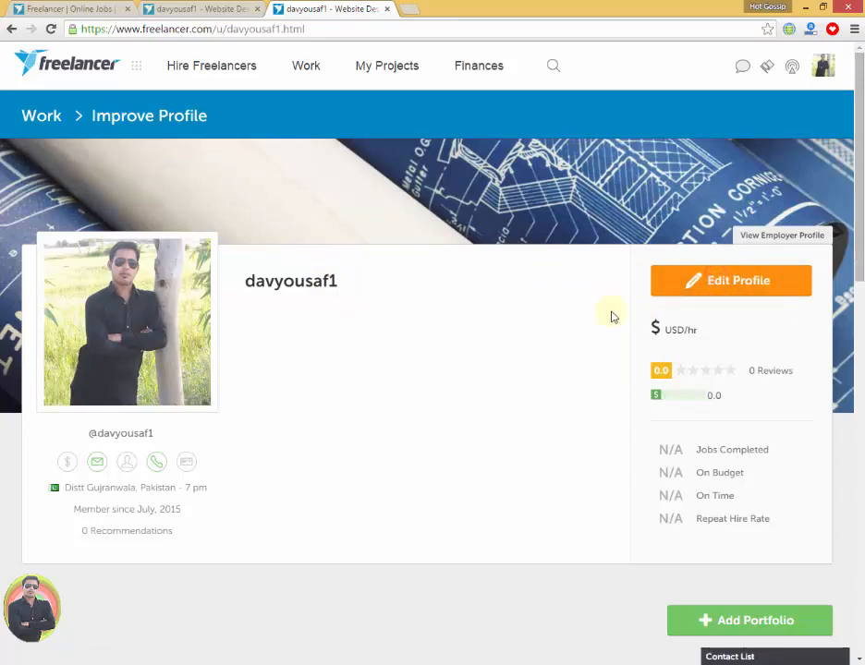
click(711, 284)
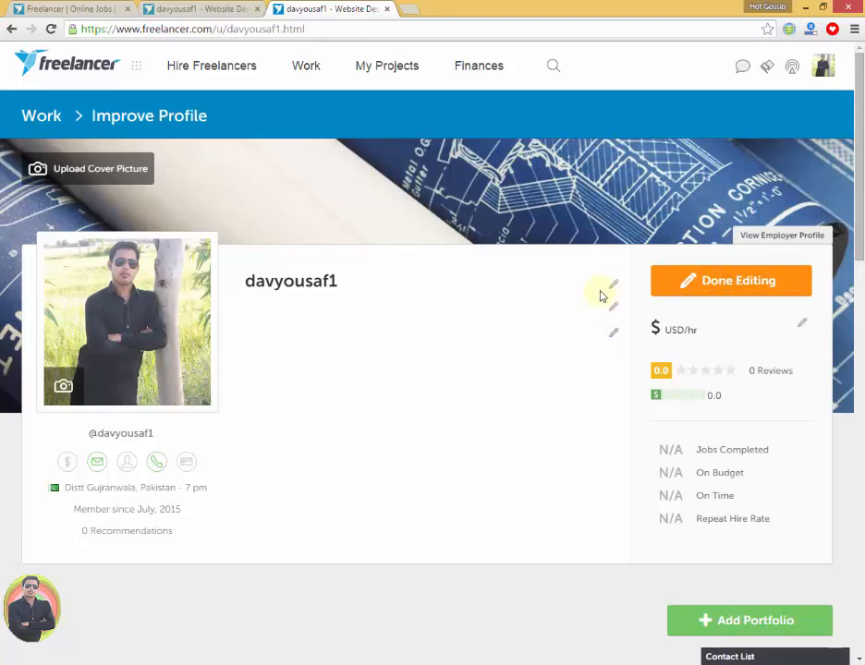
- Open the profile's display name for editing and save the existing name
click(617, 287)
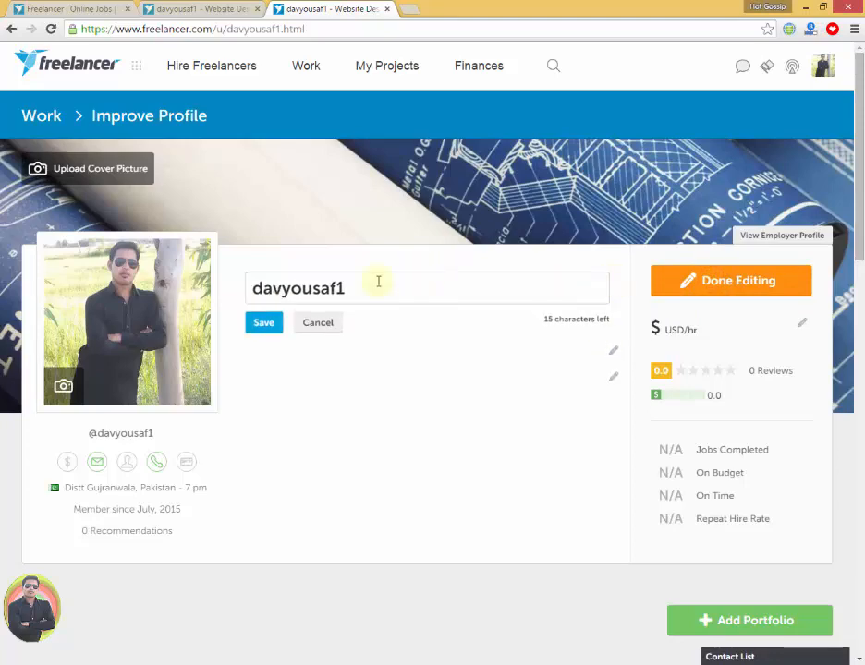
click(359, 285)
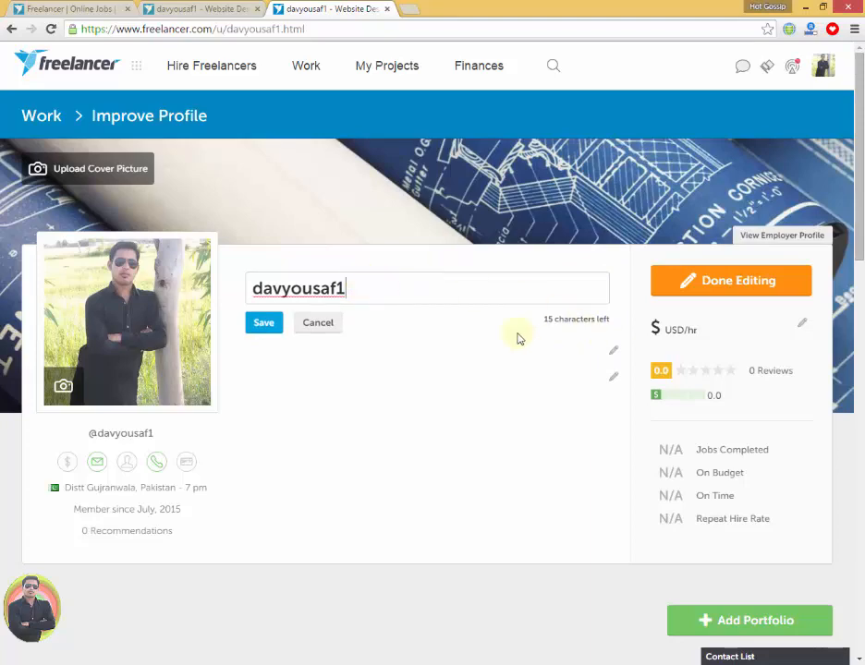
click(259, 322)
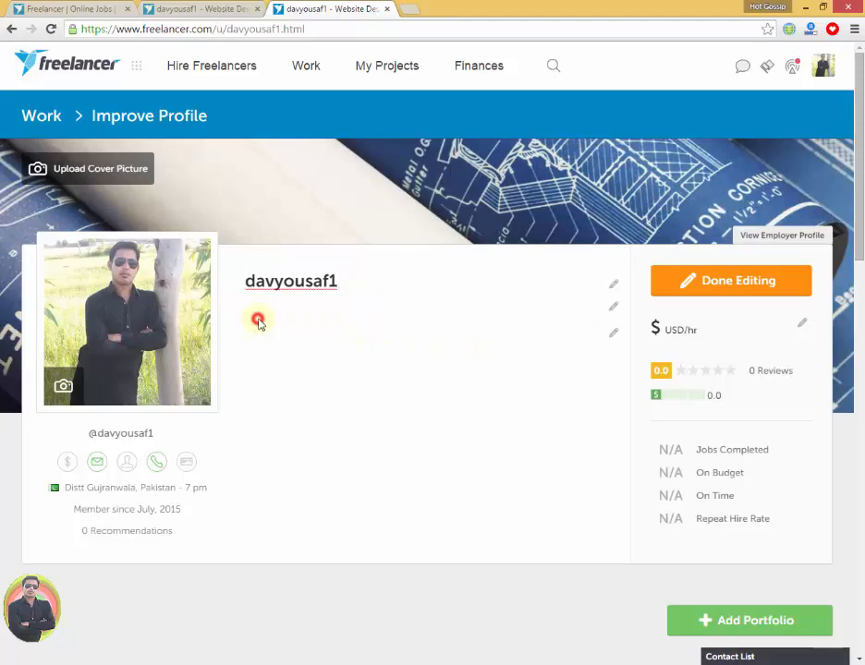
- Add the profile subheading "I am web Designer,Logo,Banner" and save it
click(613, 311)
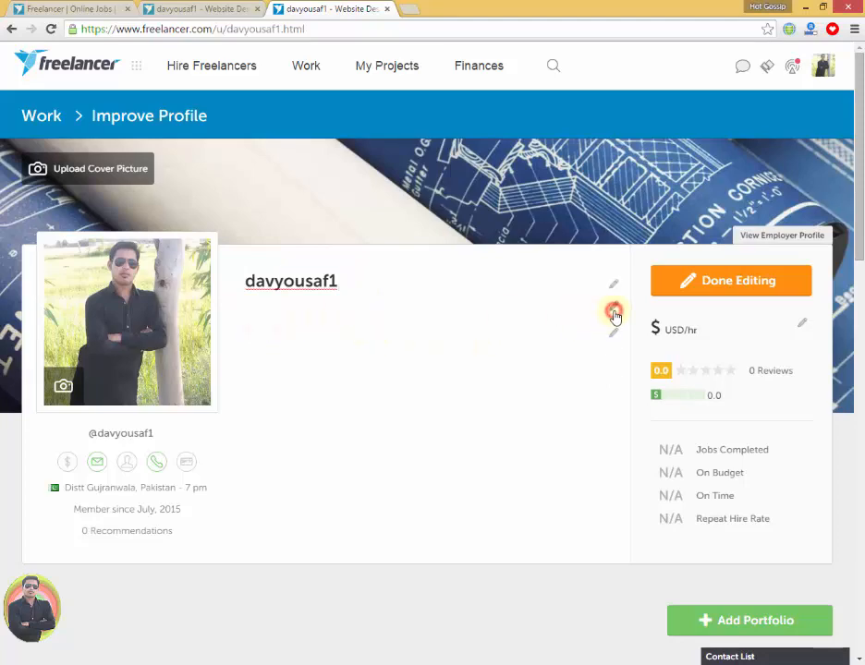
click(374, 313)
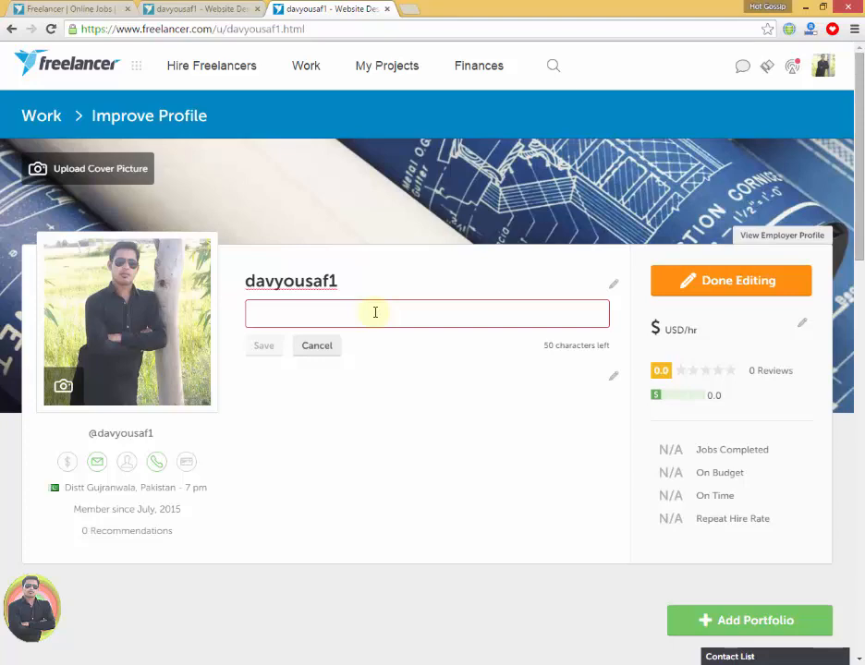
text(I)
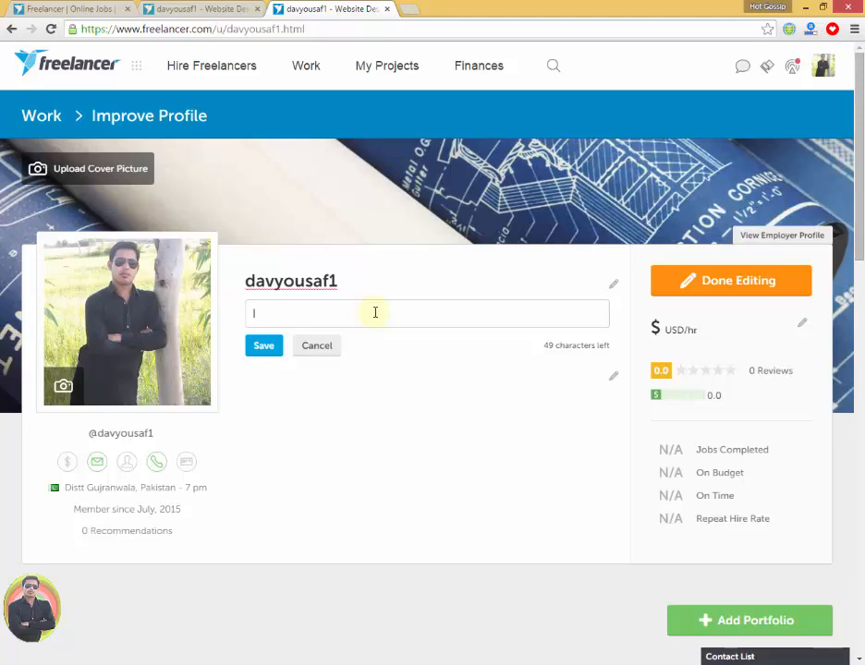
text( am web Designer,)
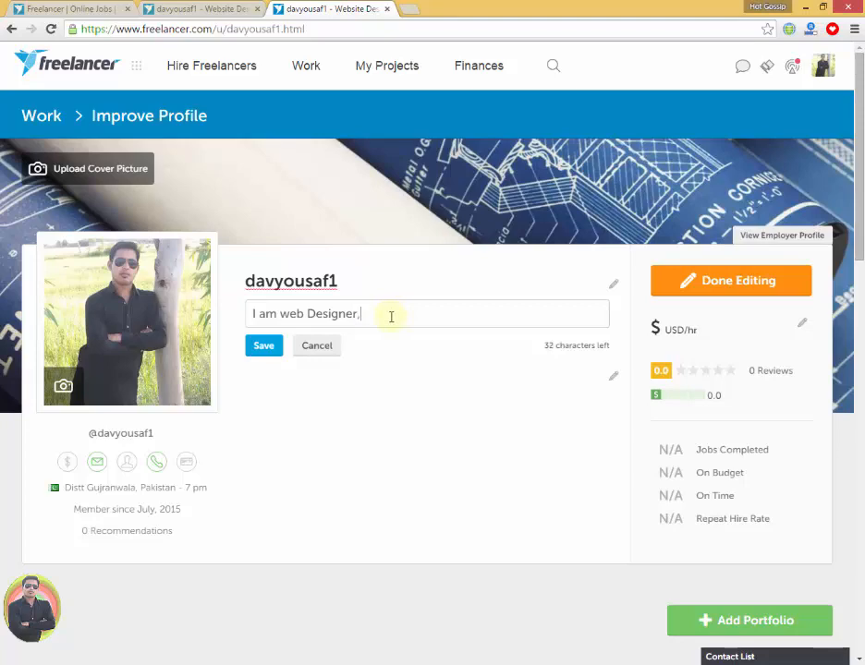
text(ogo,Banner)
click(262, 345)
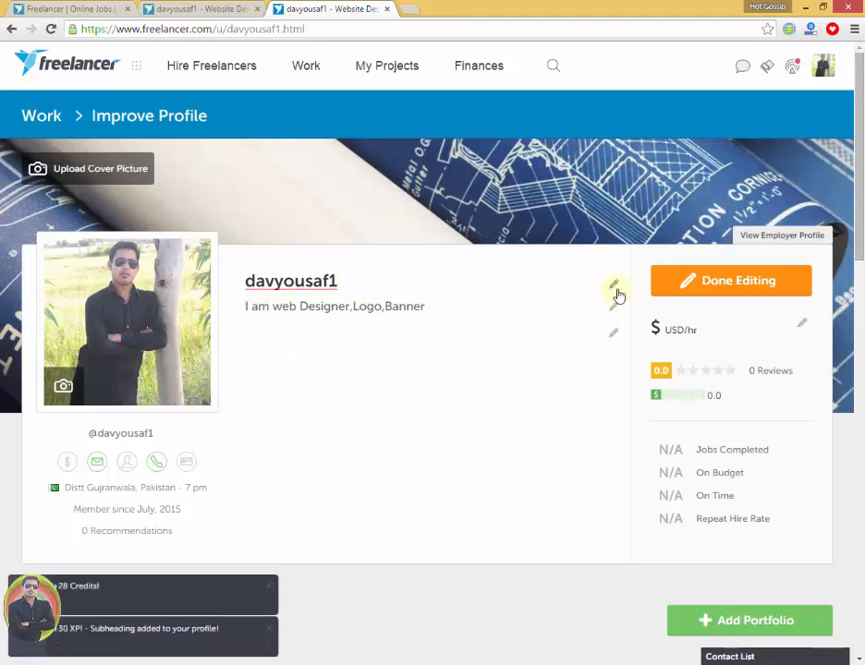
click(613, 285)
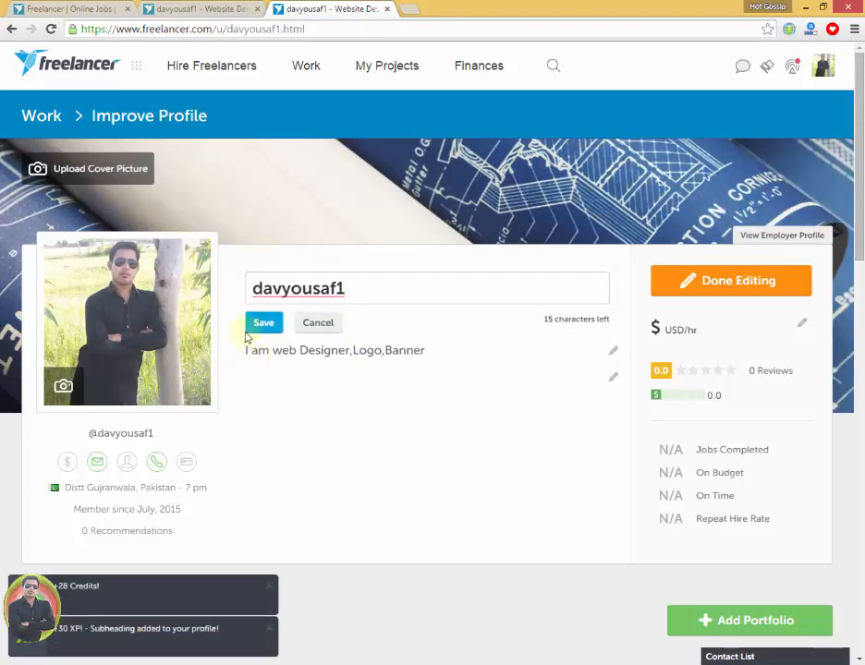
click(262, 323)
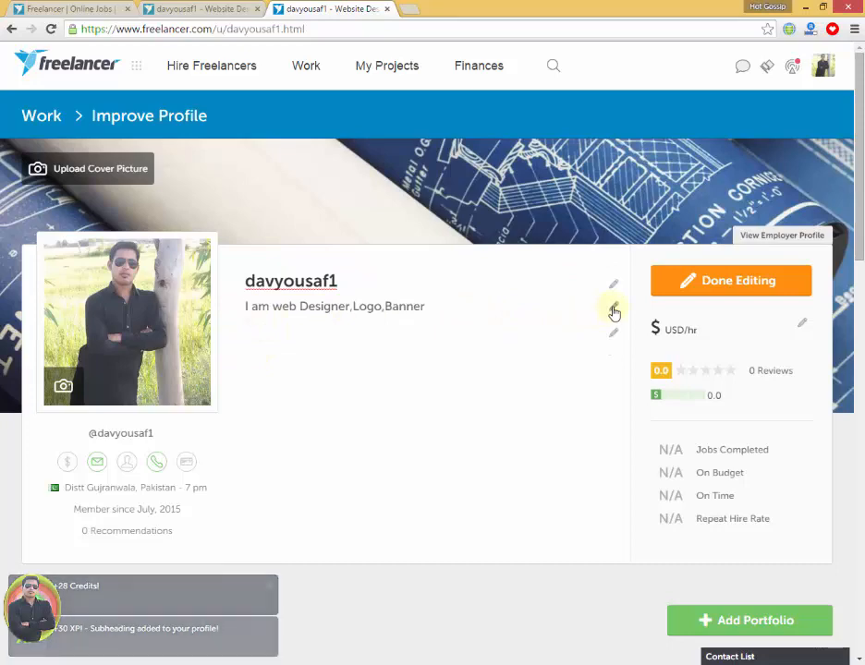
- Write the profile description "i can do my job fast if someone want my services then hire me thanks"
click(613, 333)
click(378, 376)
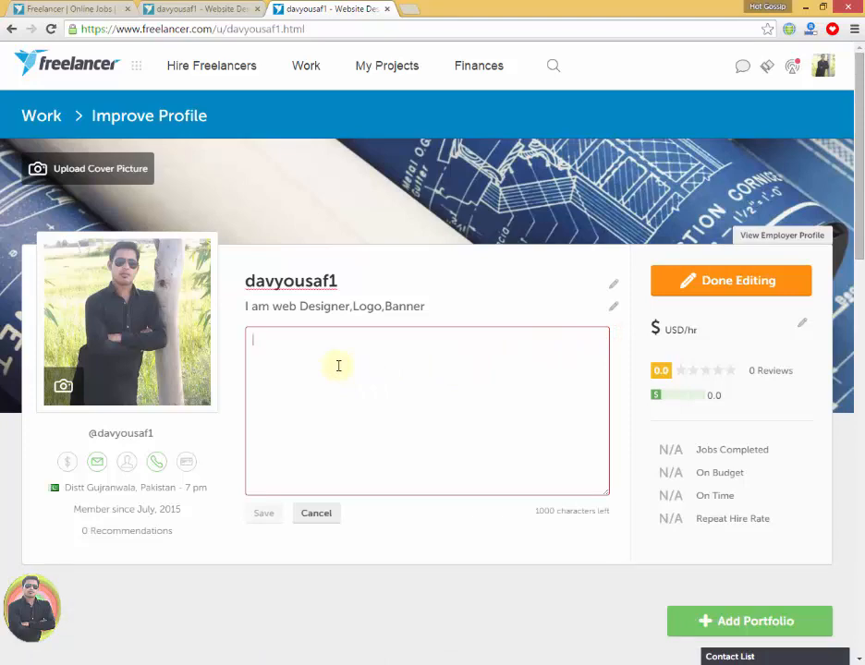
text(i ca)
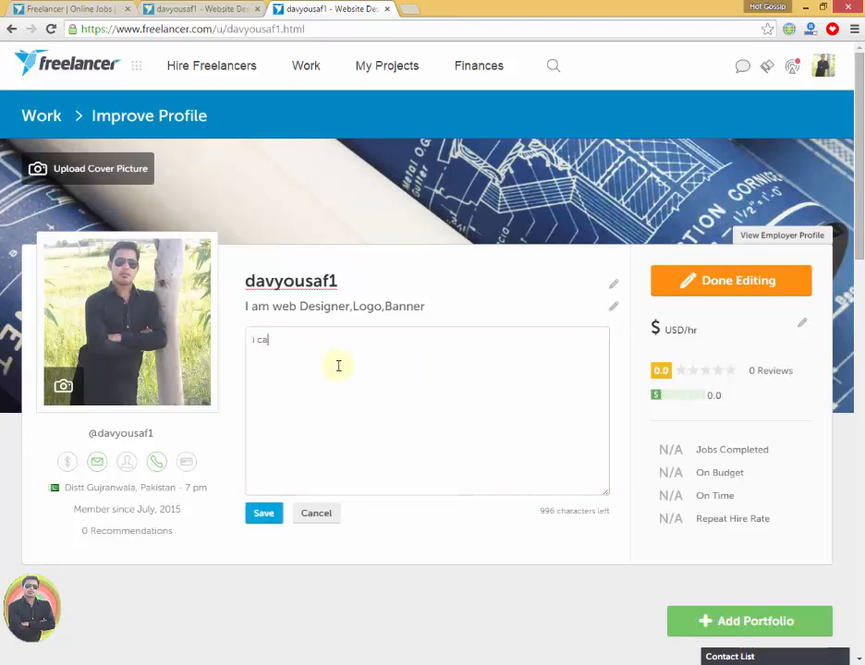
text(n cr)
text(e)
key(BackSpace)
key(BackSpace)
text(my job fast)
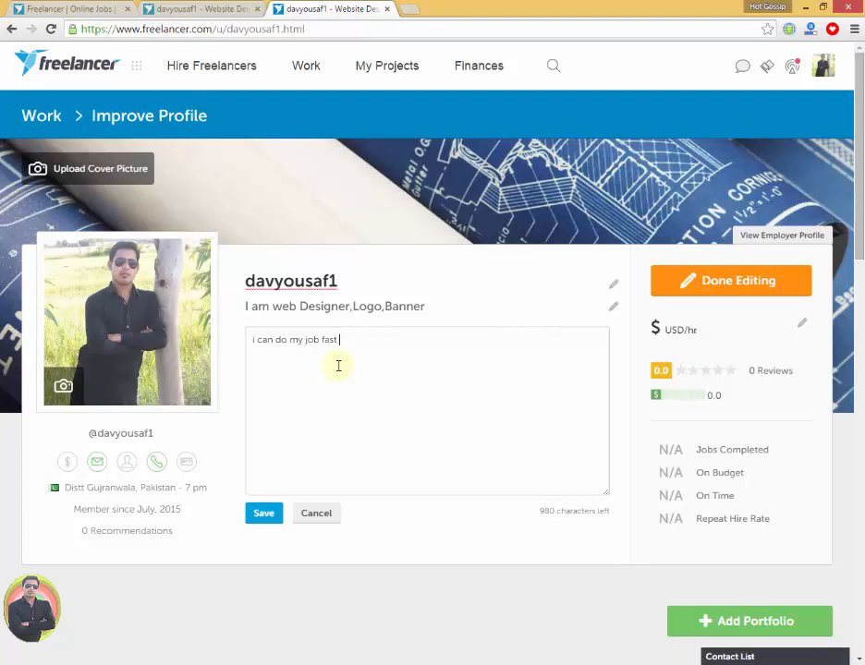
text(it someone want my services)
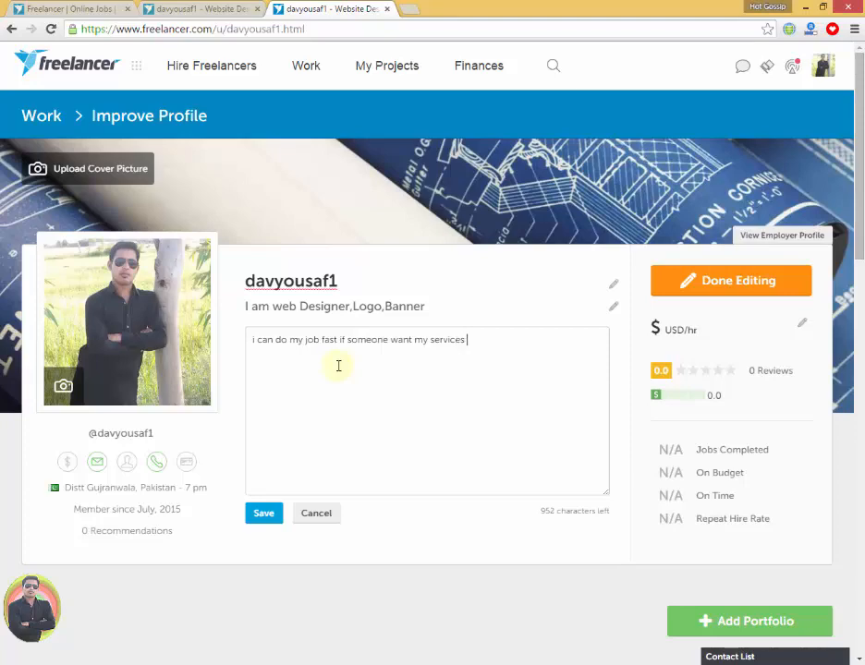
text( then hire me thanks)
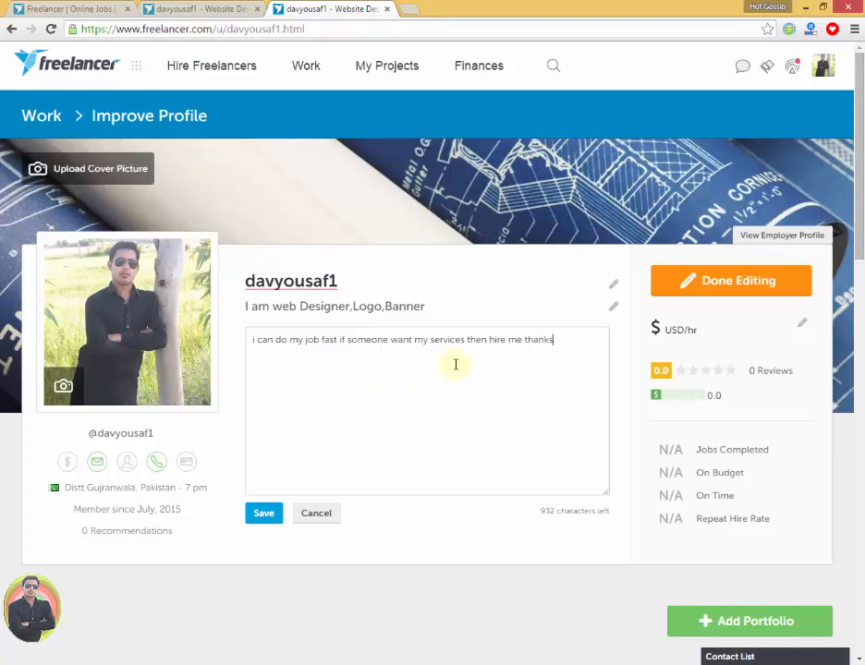
drag(574, 341, 251, 339)
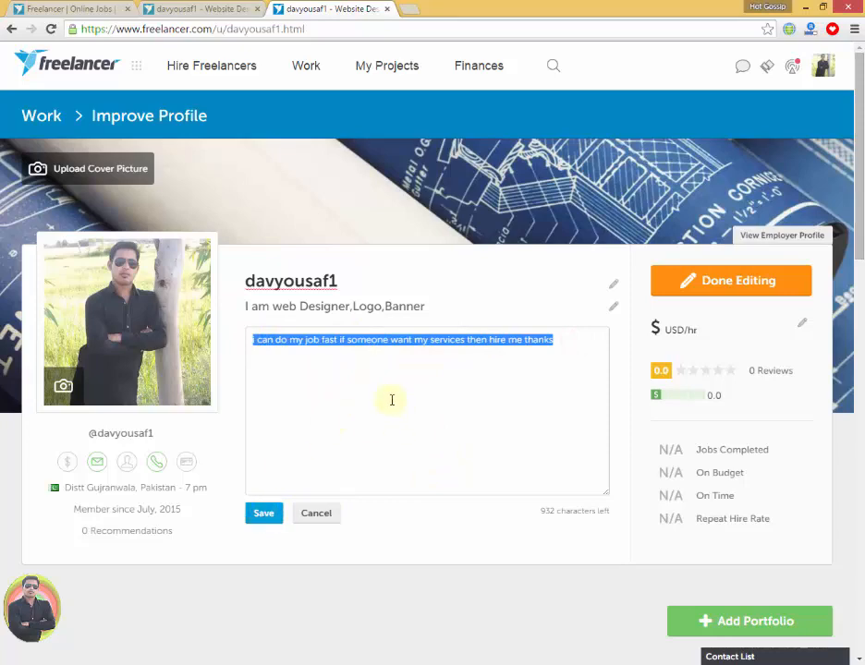
drag(540, 519, 617, 514)
click(617, 515)
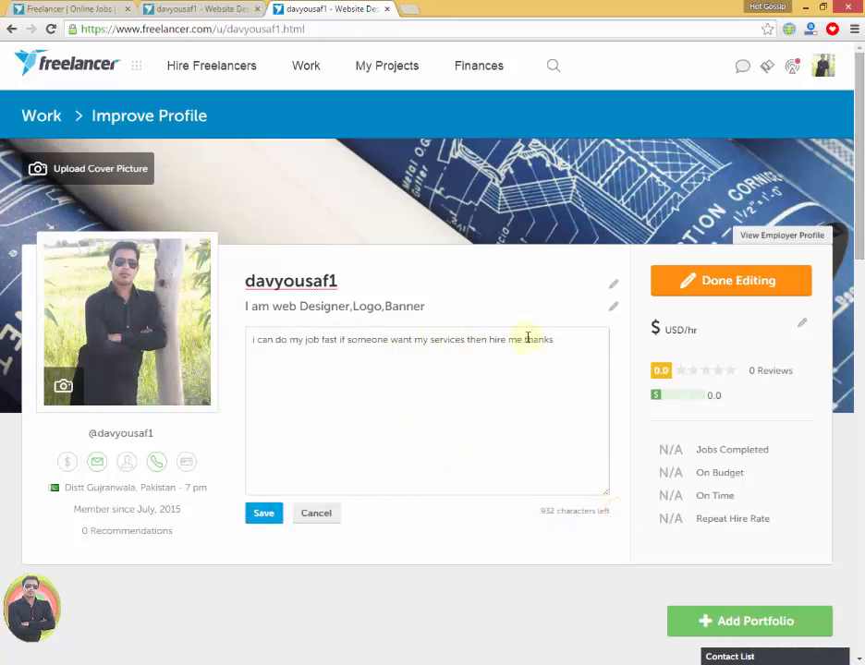
click(565, 341)
drag(565, 341, 251, 348)
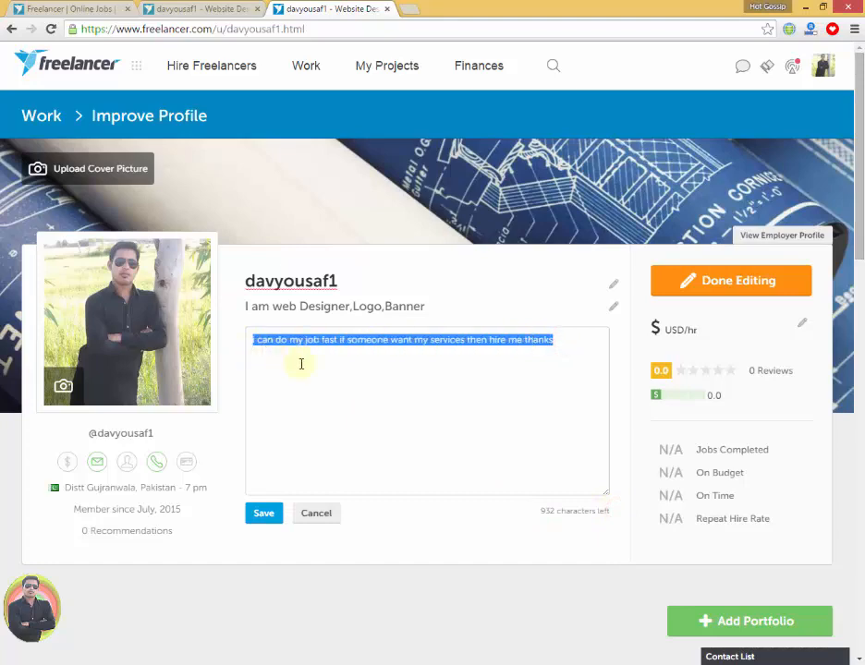
click(264, 367)
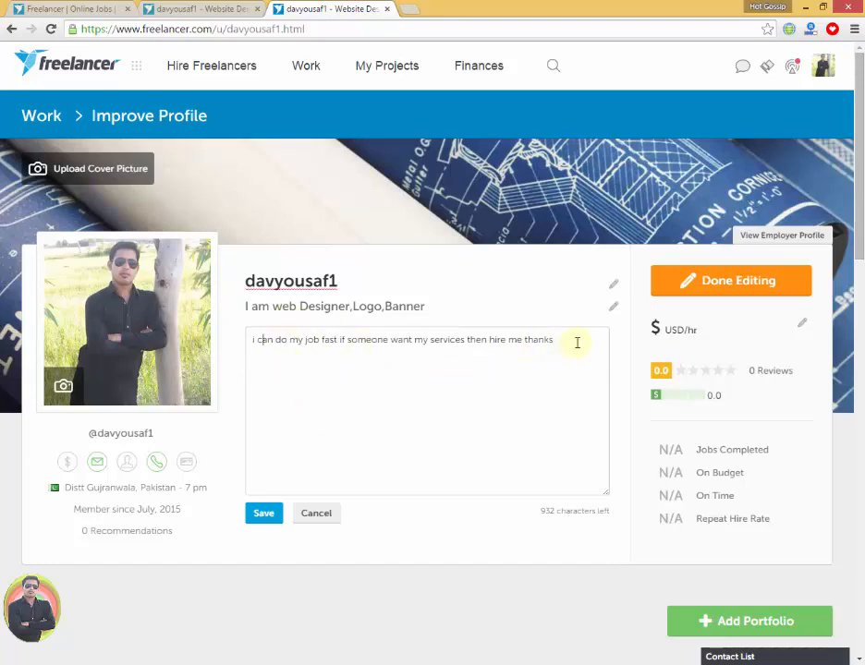
drag(560, 341, 241, 350)
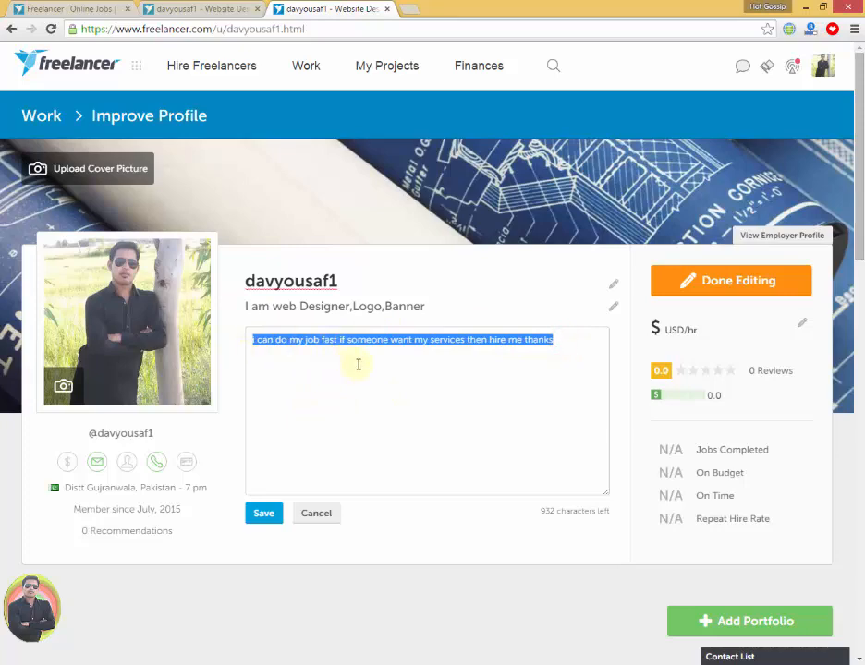
click(375, 380)
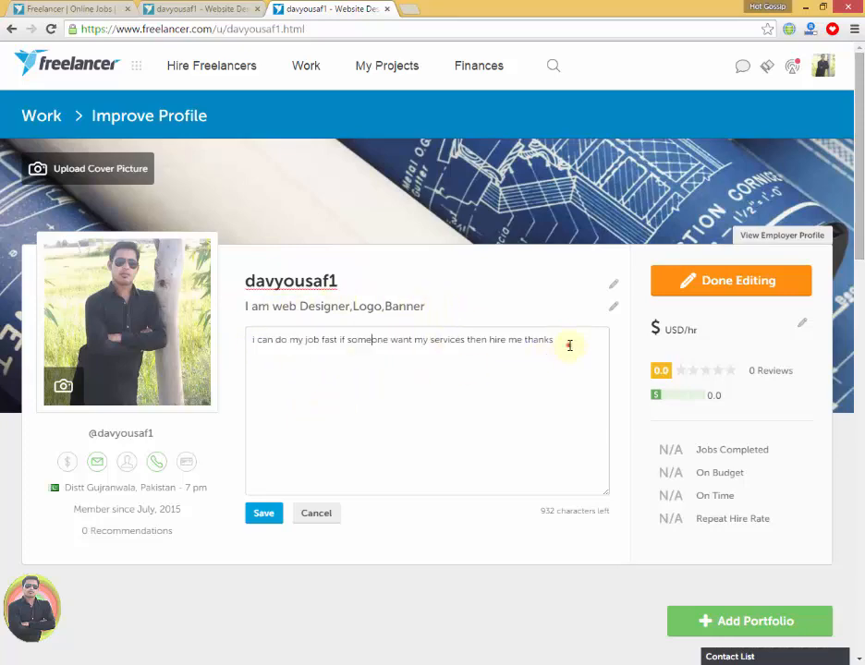
drag(568, 344, 274, 406)
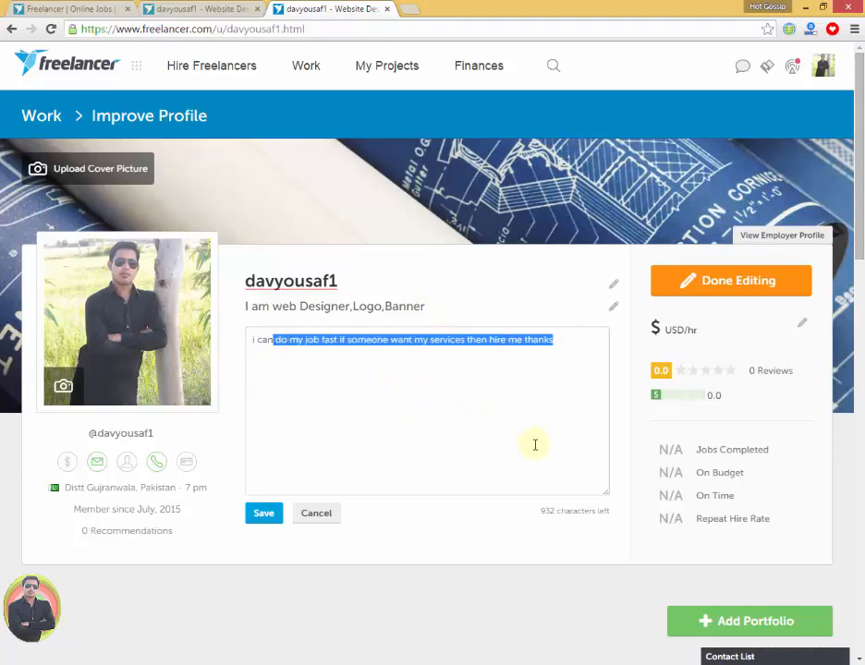
click(541, 514)
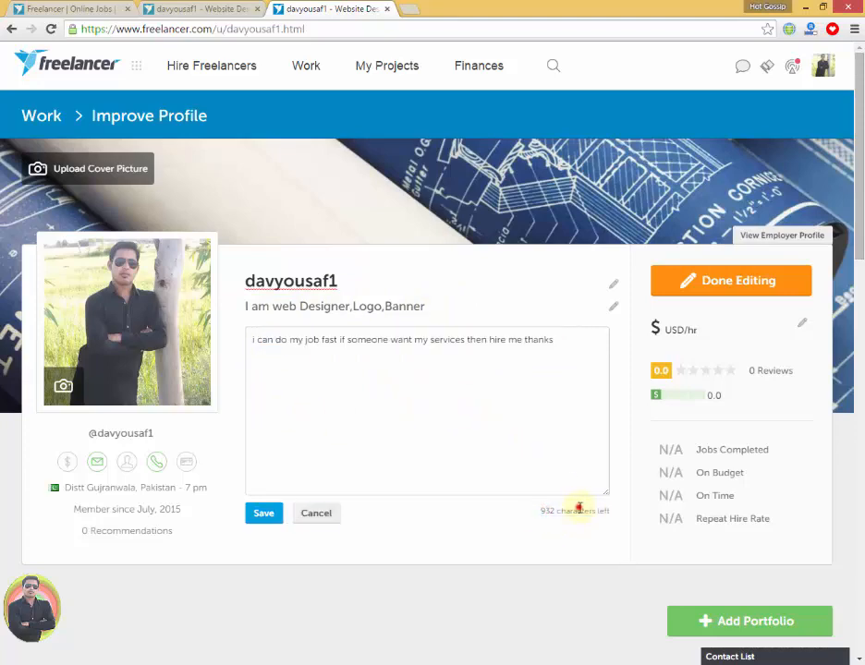
drag(543, 514, 606, 512)
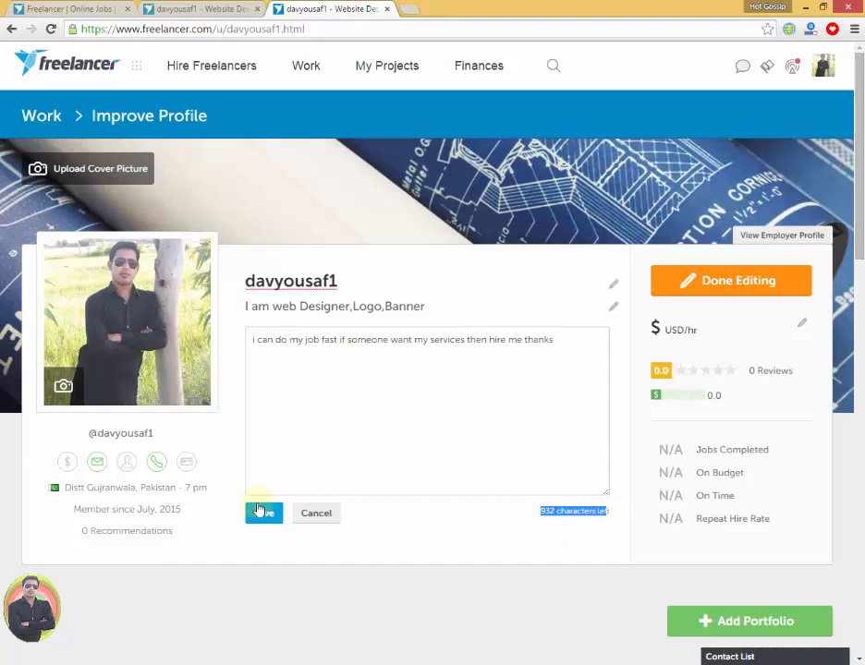
- Save the profile description and dismiss the level-up notification
click(262, 512)
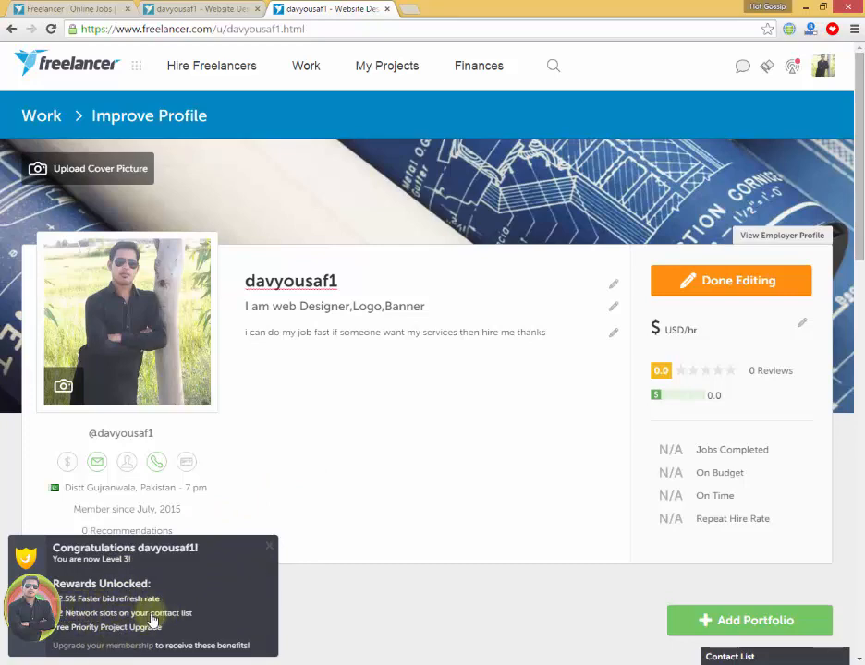
click(270, 552)
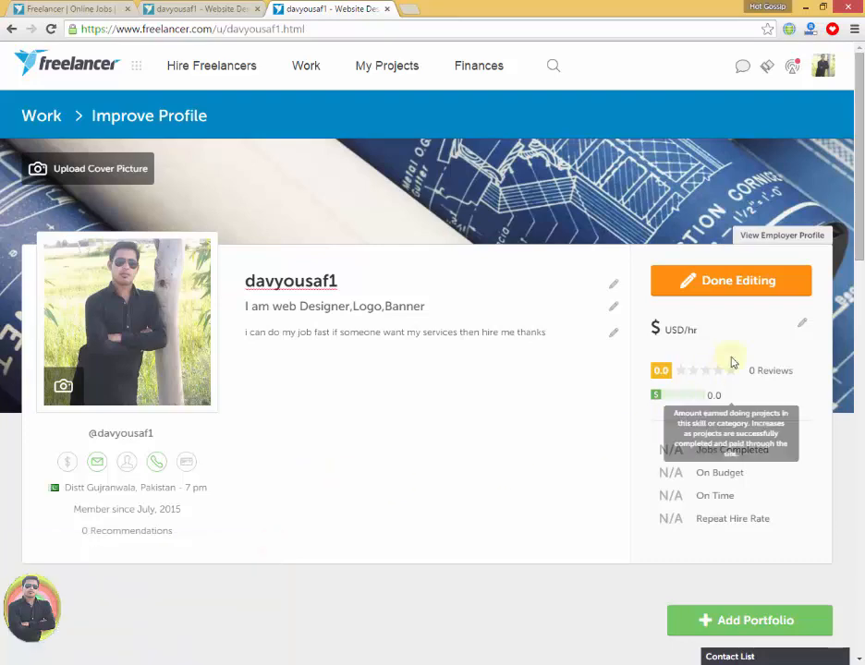
- Set the profile's hourly rate to 5 USD per hour and save it
click(805, 328)
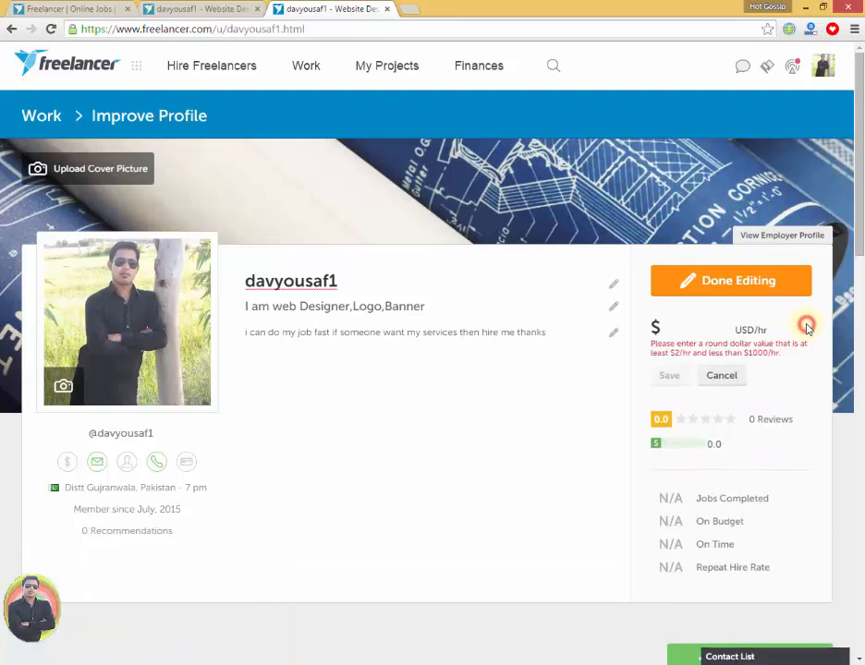
click(702, 330)
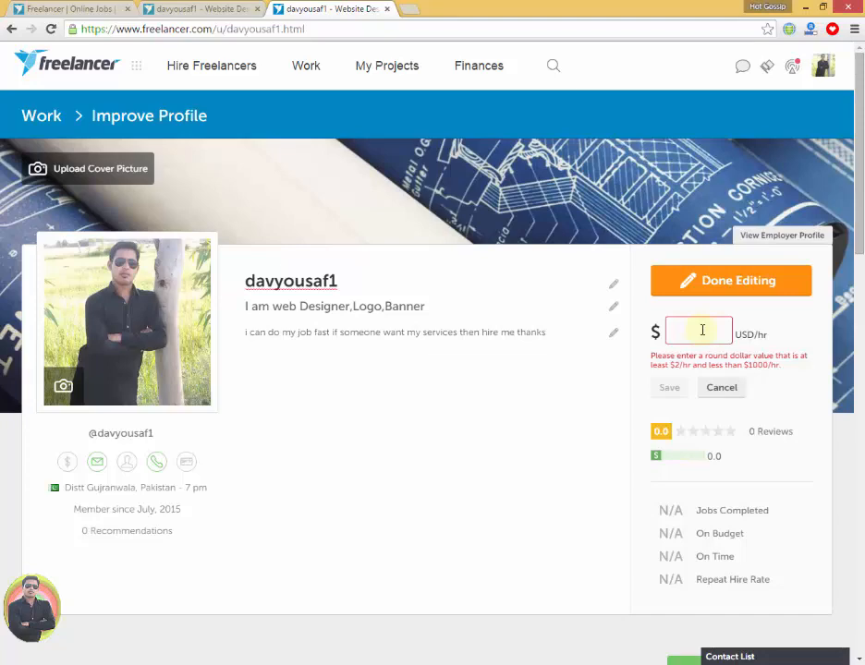
text(5)
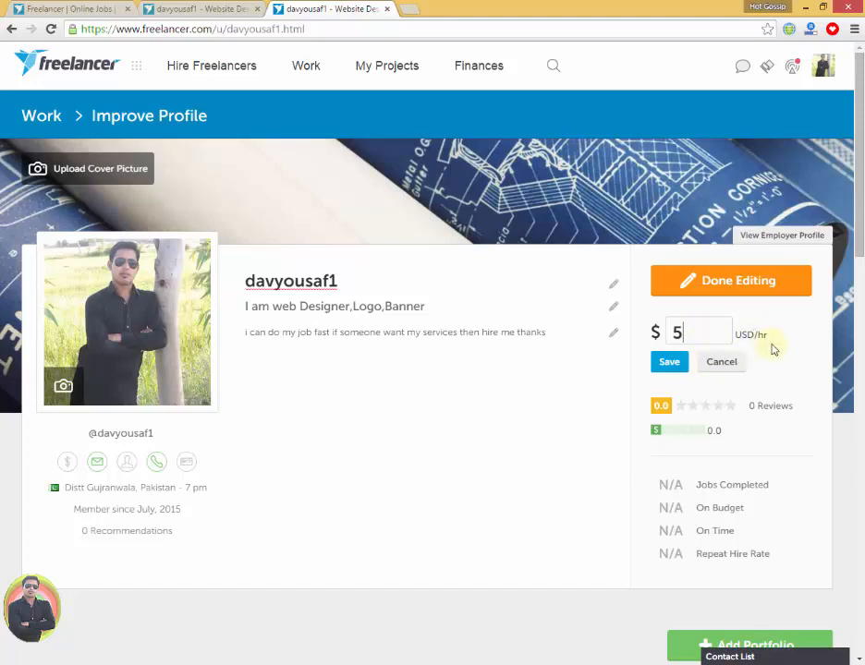
click(668, 365)
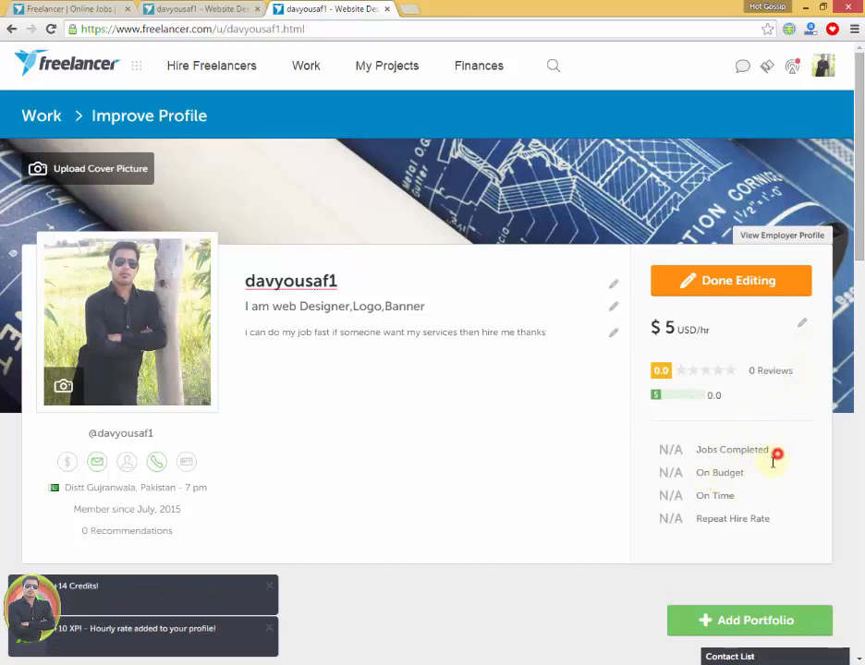
drag(772, 455, 677, 442)
click(782, 530)
click(736, 447)
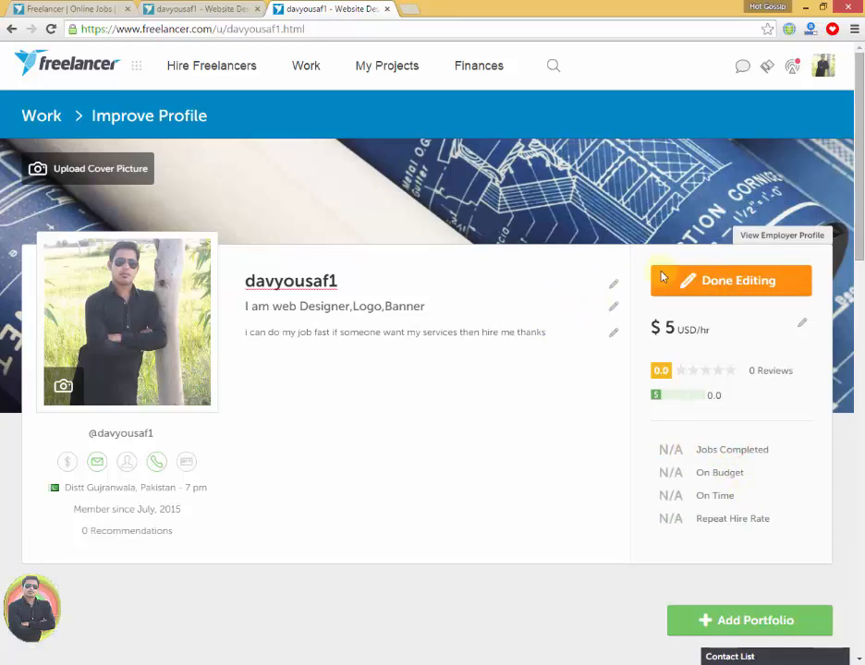
- Start a new experience entry on the profile and go through its title, company and time period fields
scroll(334, 441, down, 2)
scroll(338, 441, down, 2)
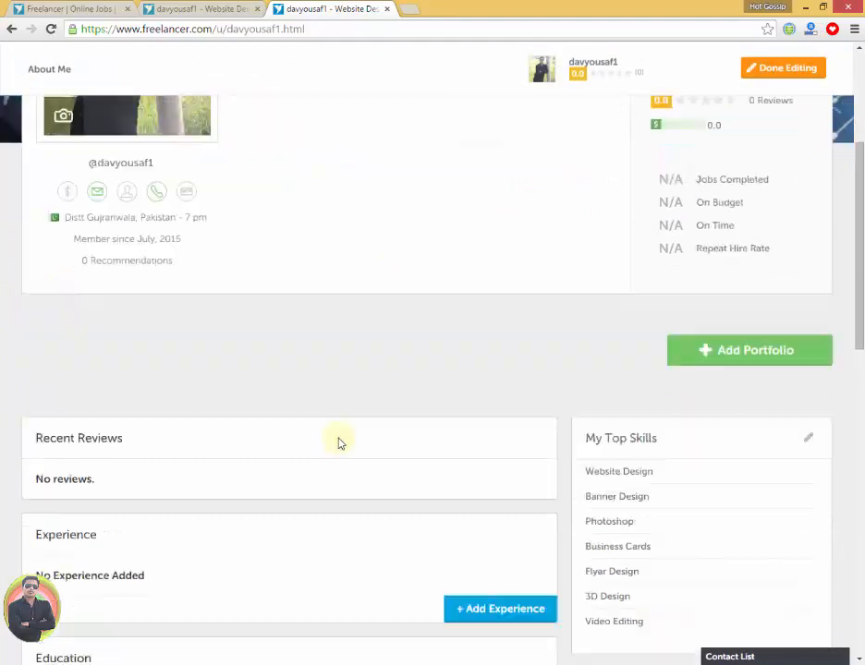
scroll(406, 319, down, 1)
scroll(409, 325, down, 1)
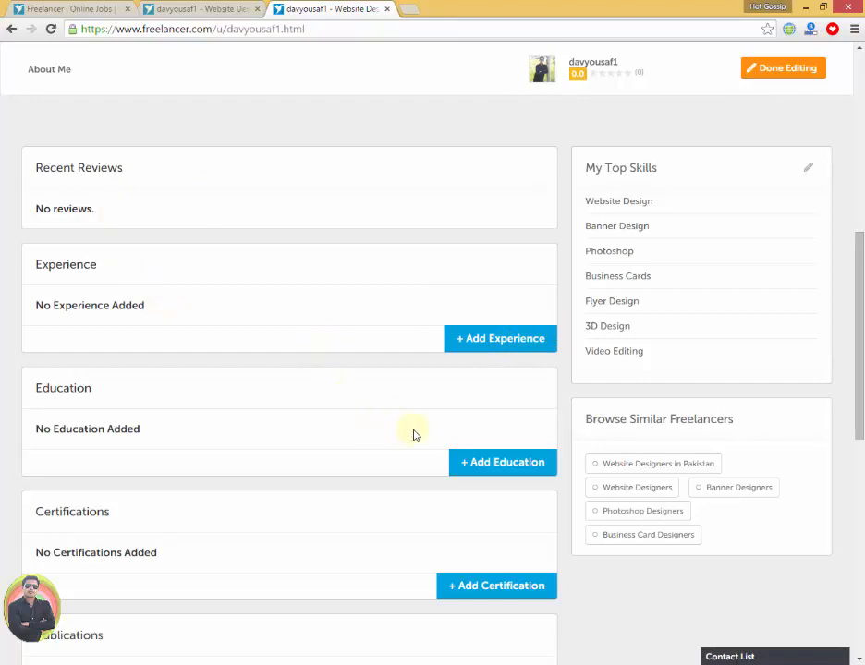
click(486, 340)
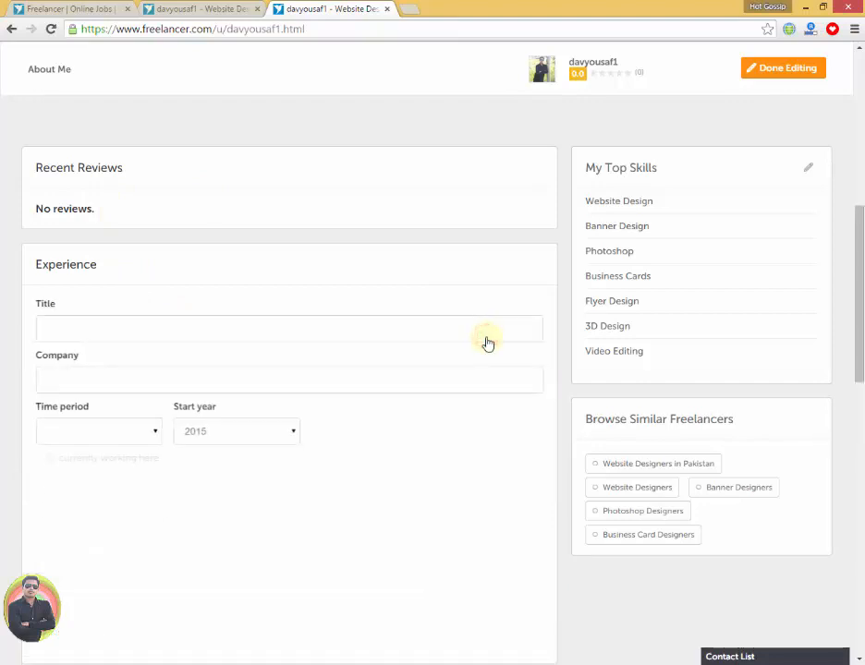
scroll(148, 338, down, 1)
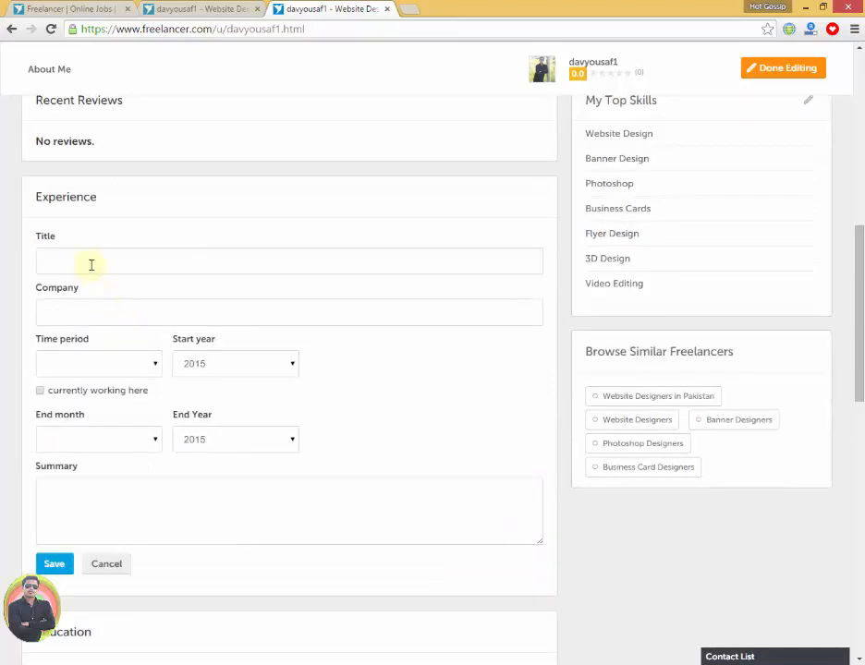
click(91, 262)
click(94, 306)
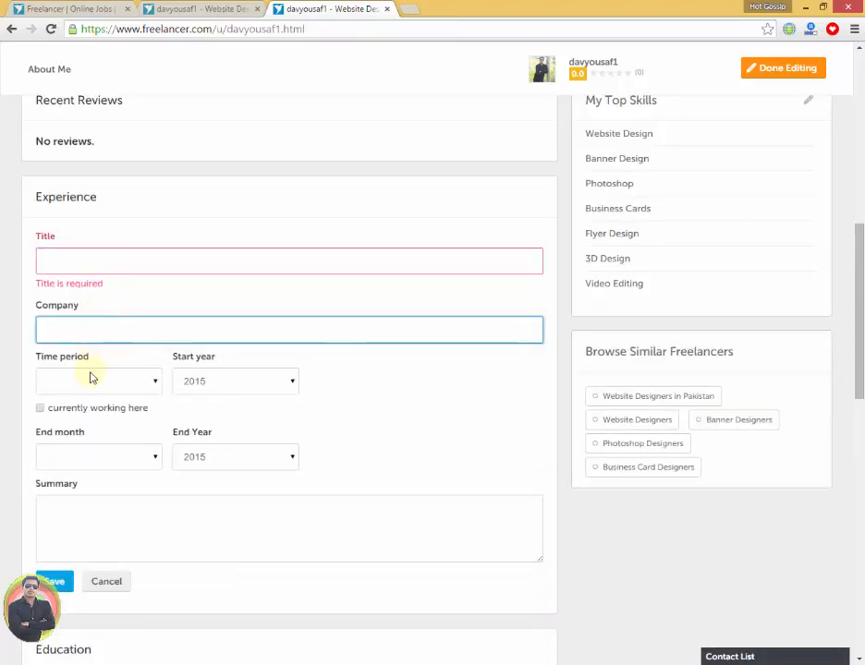
click(93, 379)
click(104, 255)
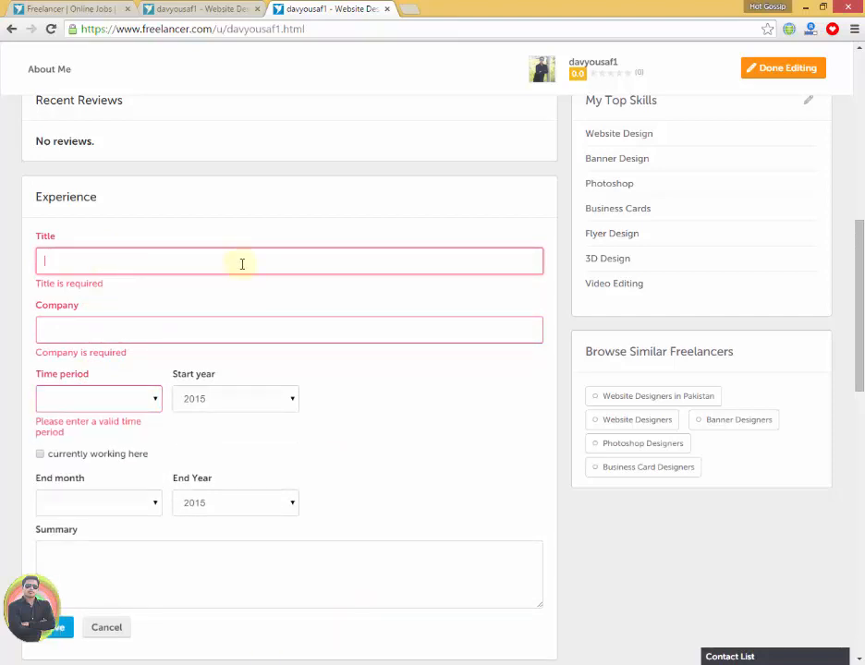
- Try "Logo Designer" as the title of the experience entry and clear it again
text(web)
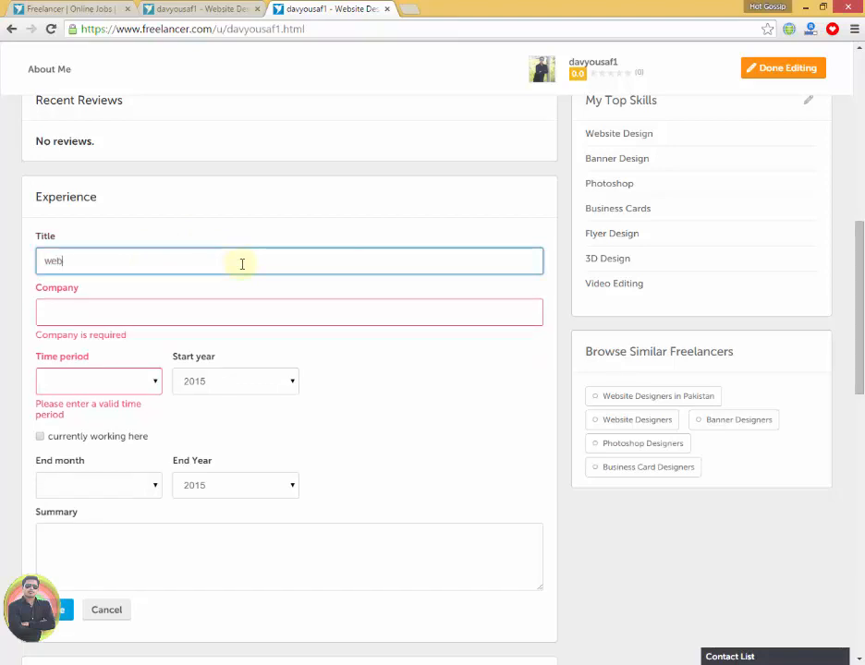
key(BackSpace)
key(BackSpace)
key(BackSpace)
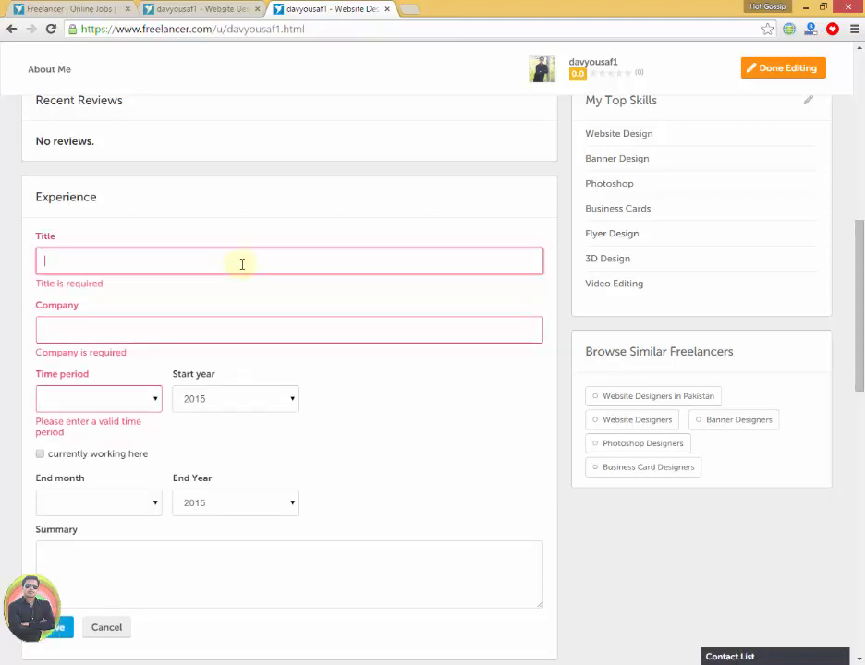
text(Logo)
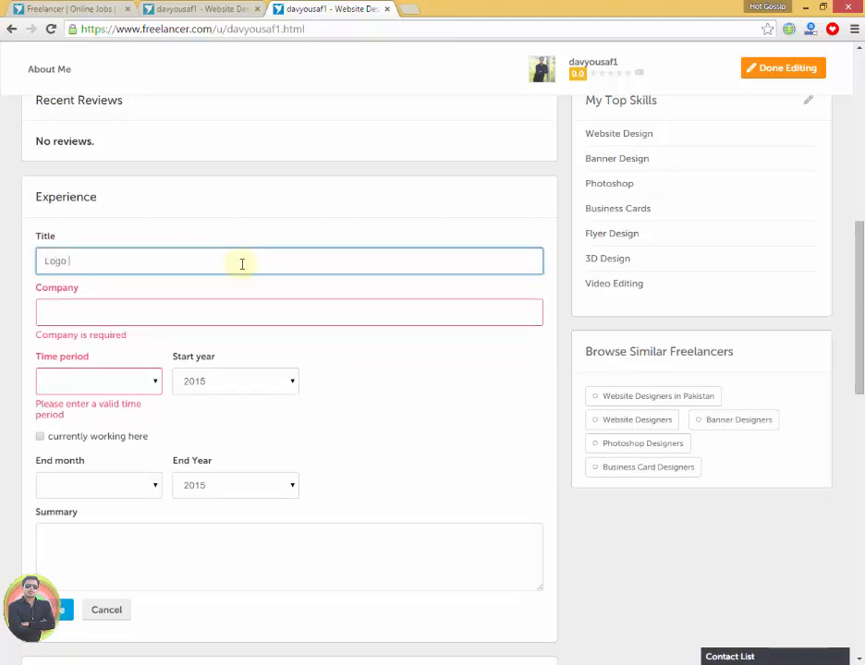
text( Designe)
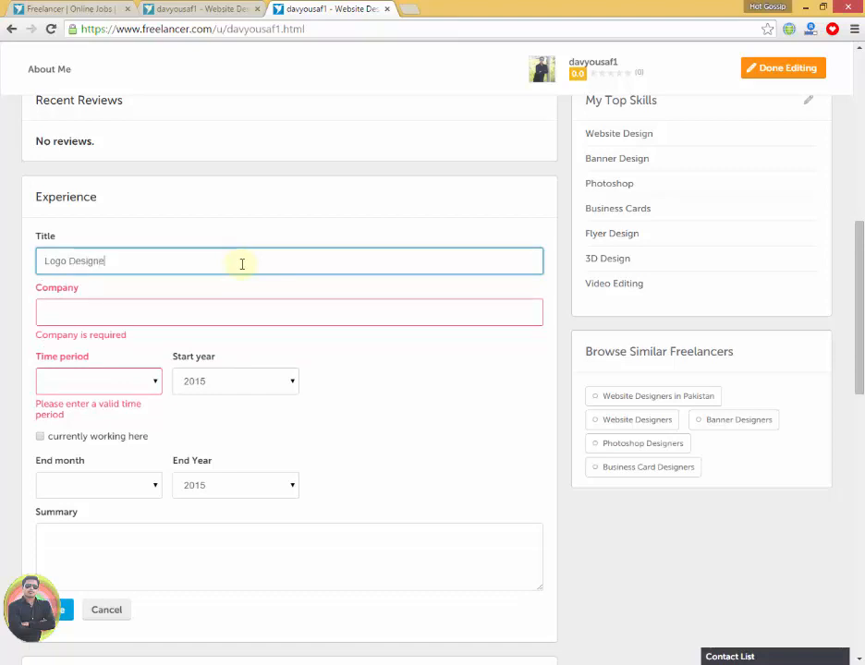
text(r)
triple_click(130, 259)
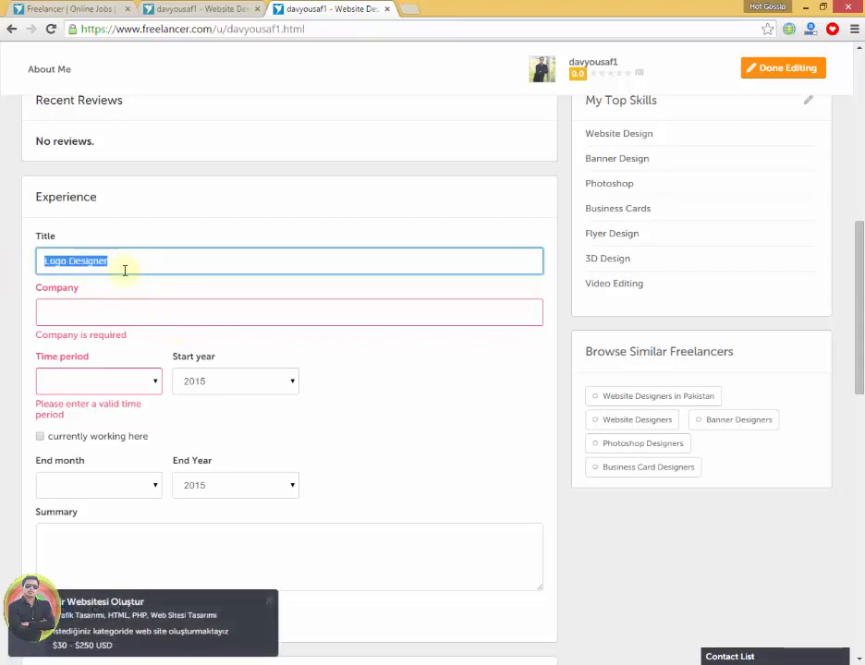
key(BackSpace)
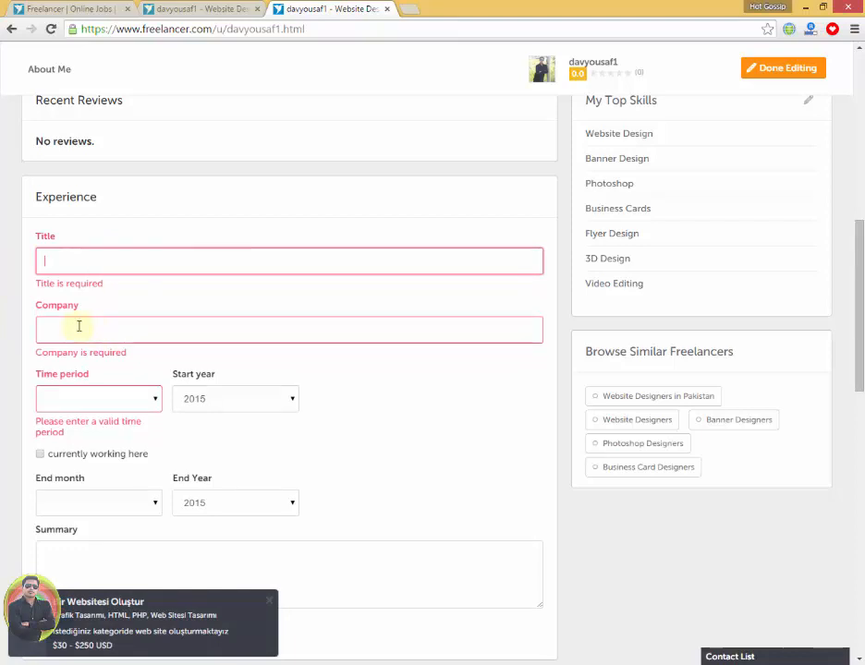
- Set the experience entry's start month to January and discard the entry without saving
click(92, 260)
click(87, 327)
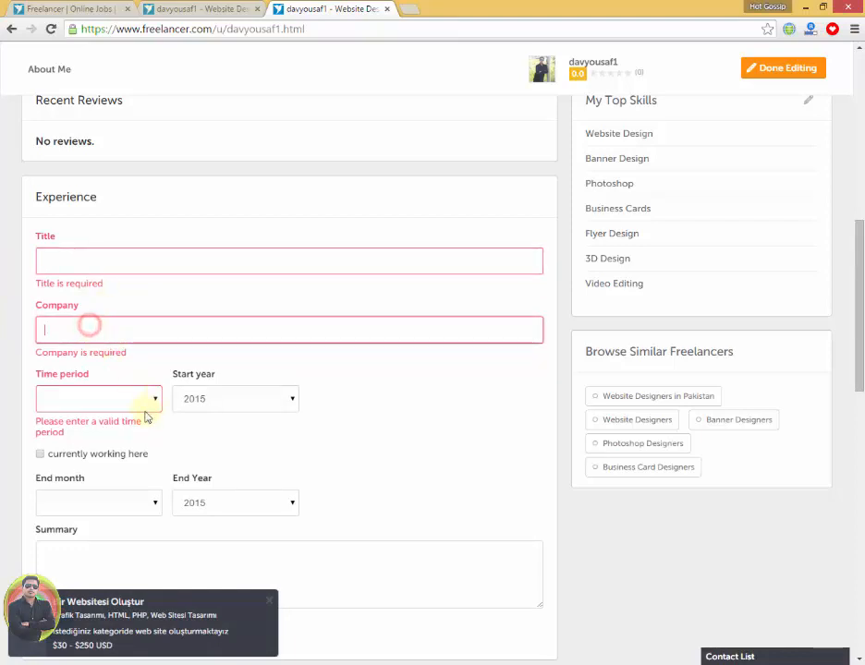
click(92, 397)
click(87, 432)
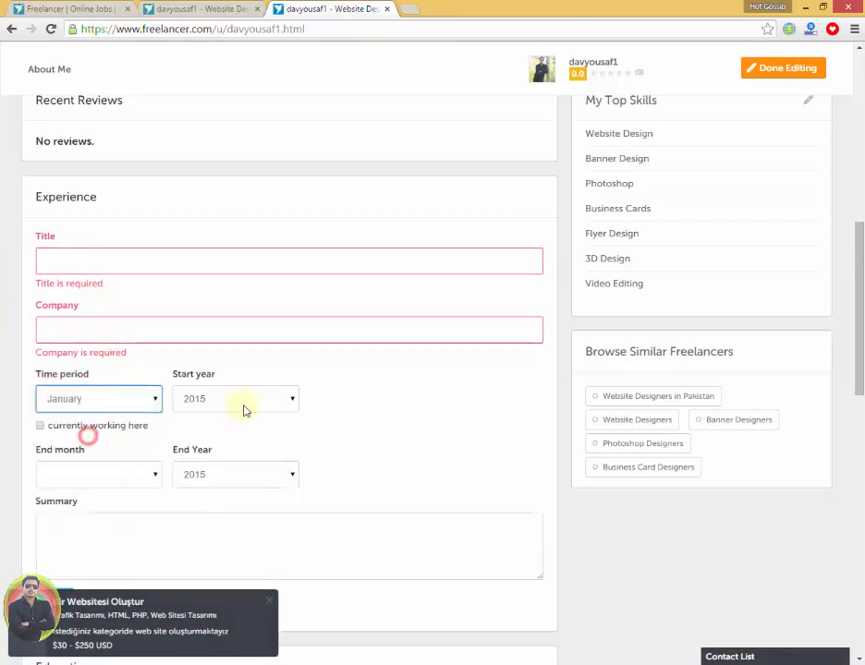
click(105, 325)
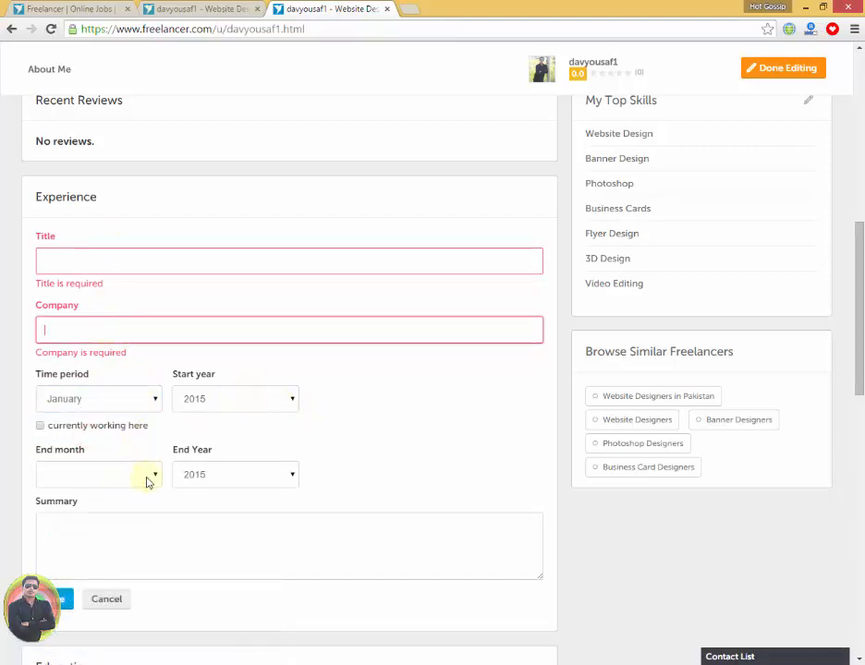
click(112, 601)
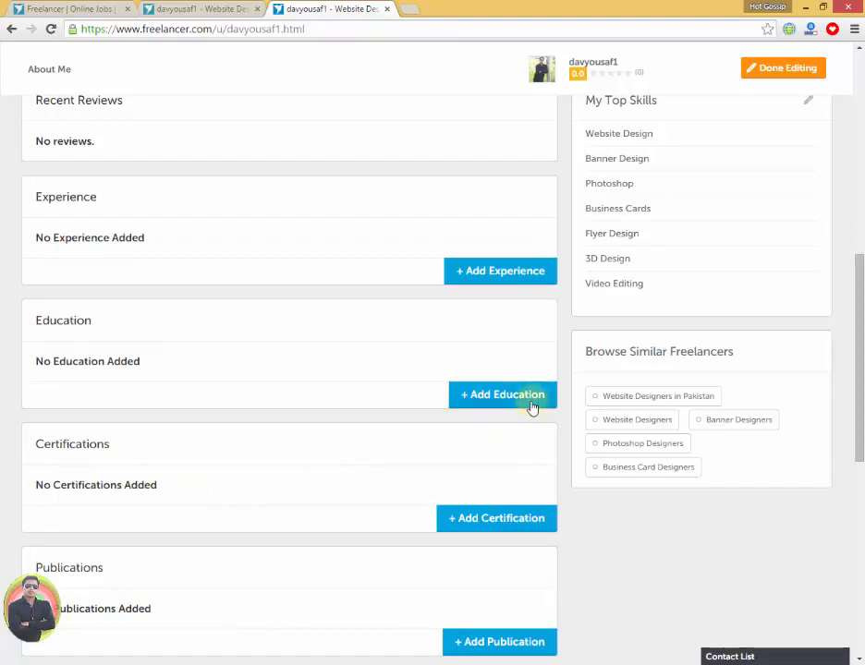
- Start a new education entry on the profile with the country Pakistan and the degree "BA"
scroll(532, 407, down, 1)
click(505, 327)
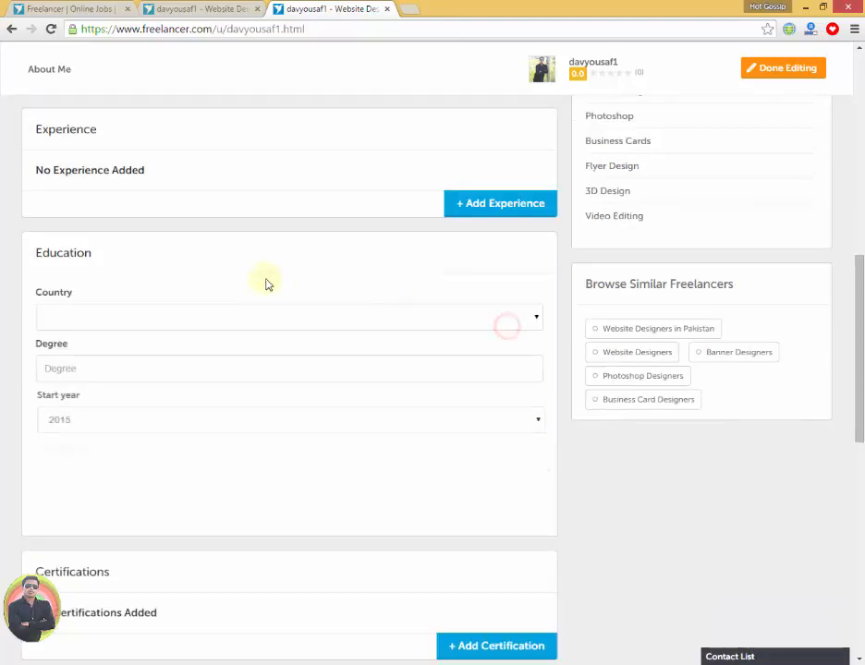
click(107, 315)
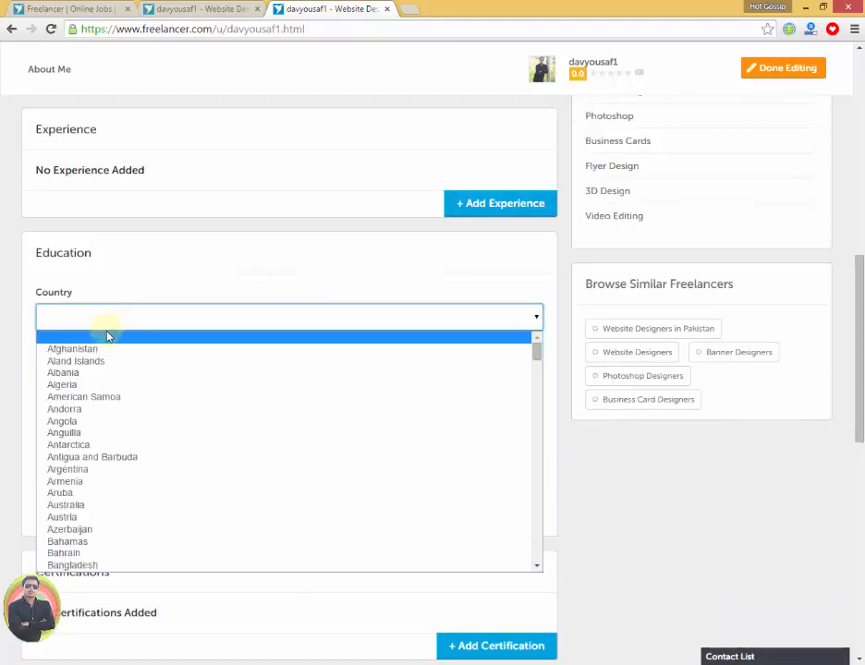
key(p)
key(Return)
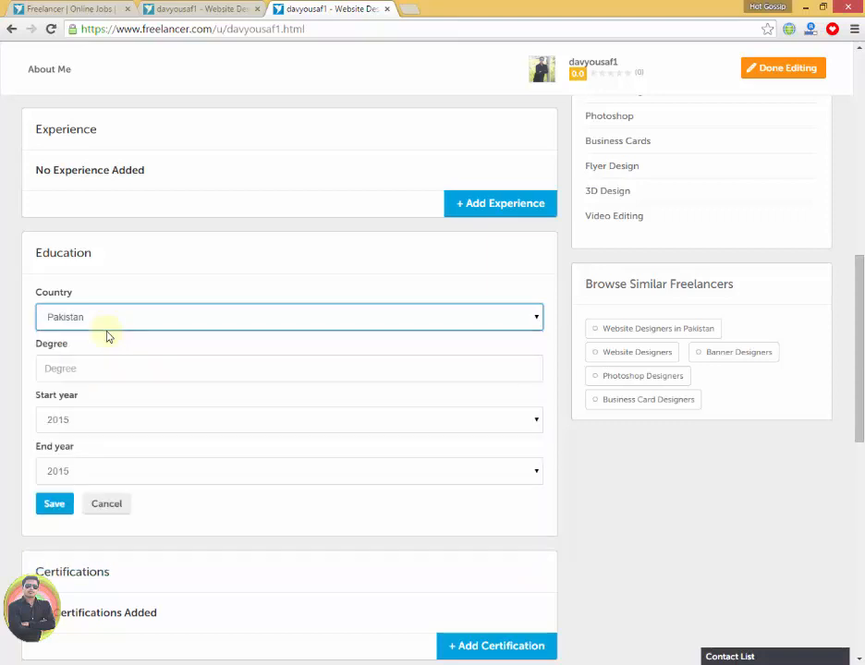
click(104, 371)
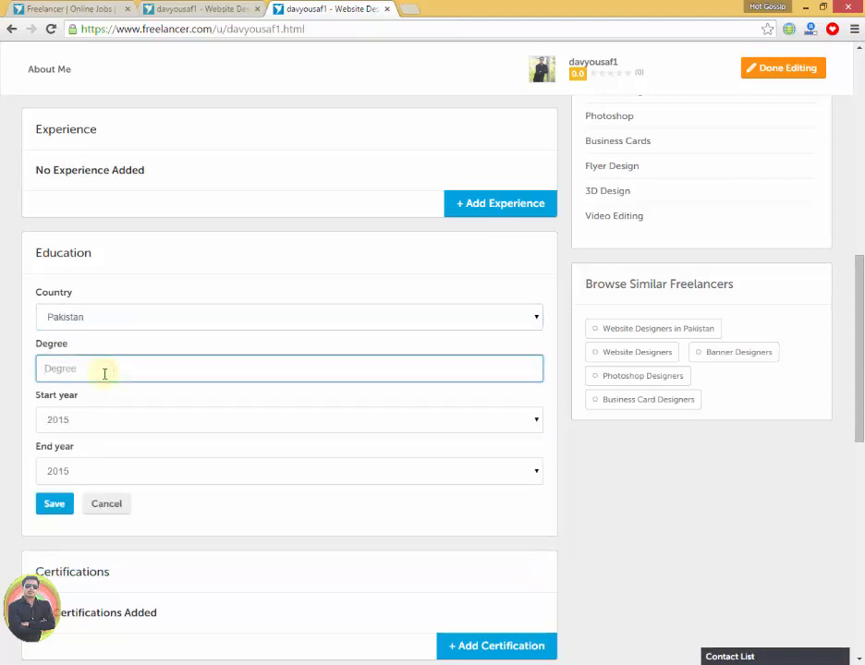
text(BA)
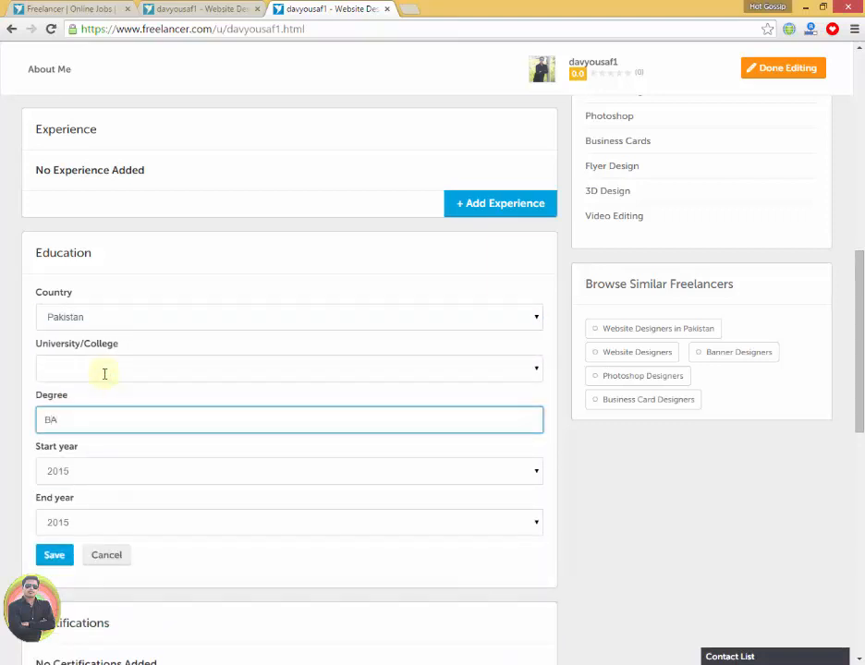
- Set the education entry's start year to 2006 and end year to 2008, and try to save it
click(190, 470)
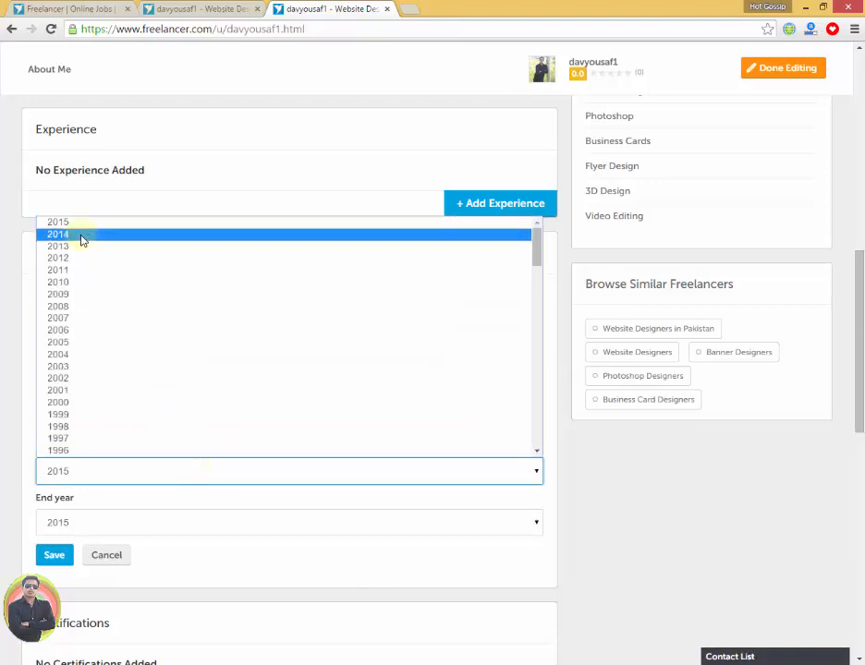
click(73, 330)
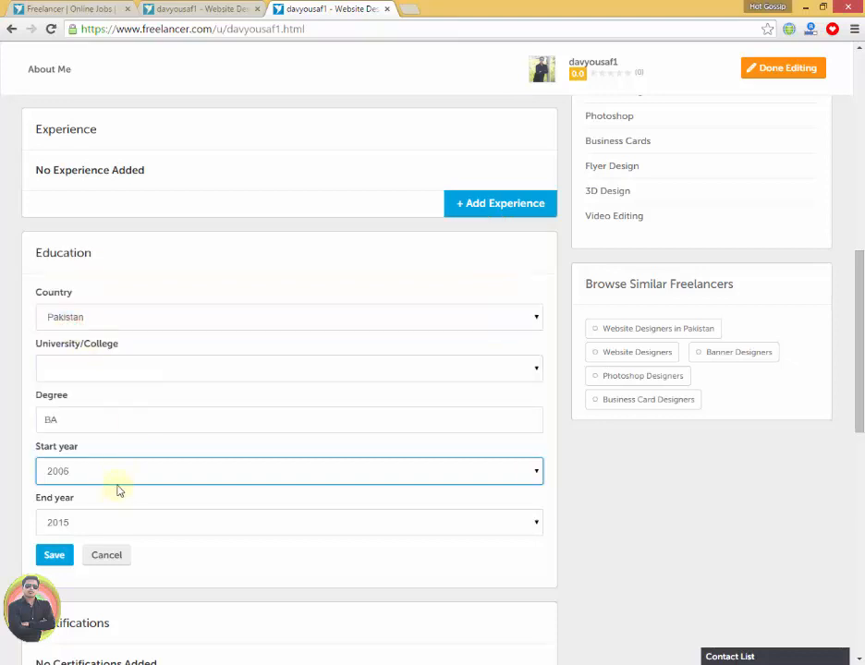
click(136, 522)
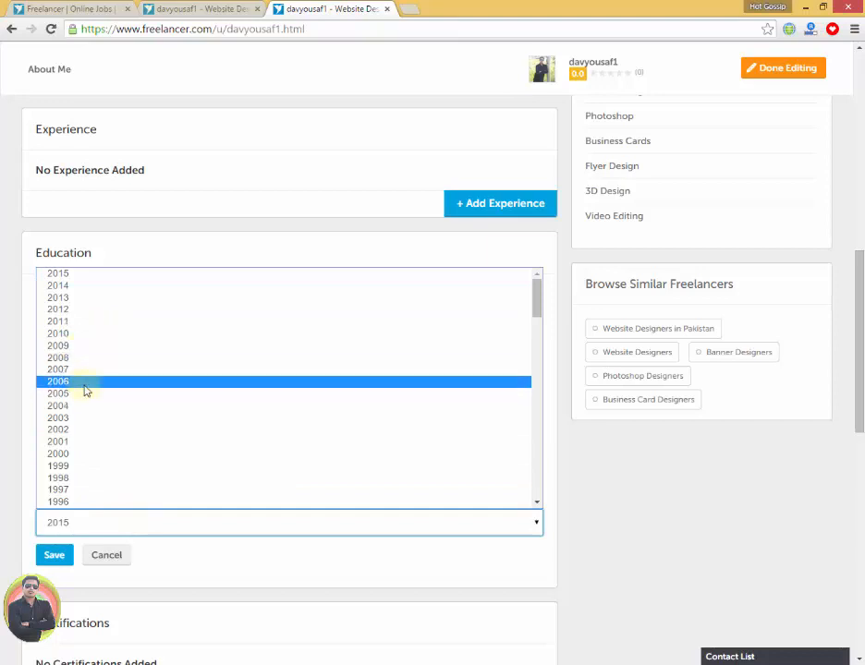
click(82, 357)
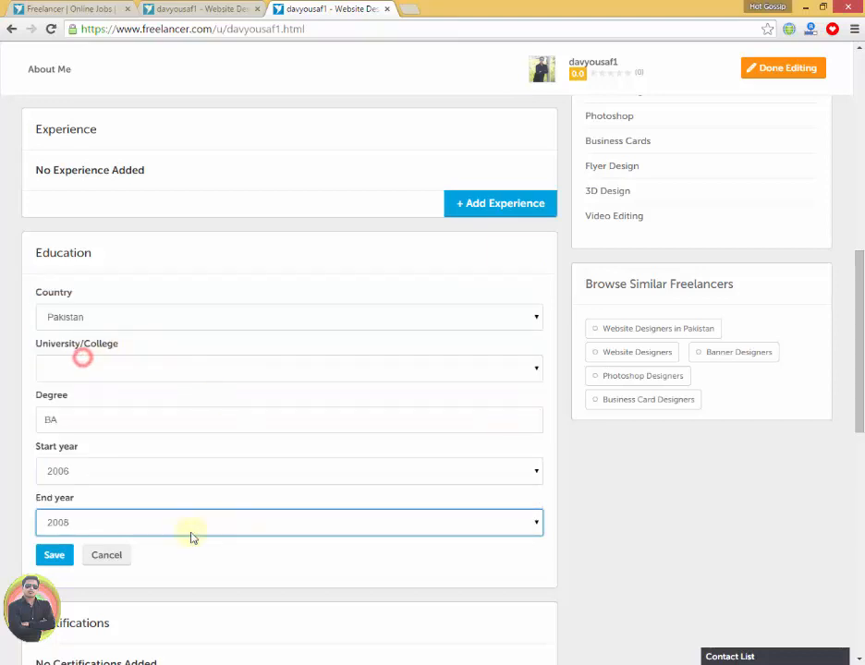
click(54, 555)
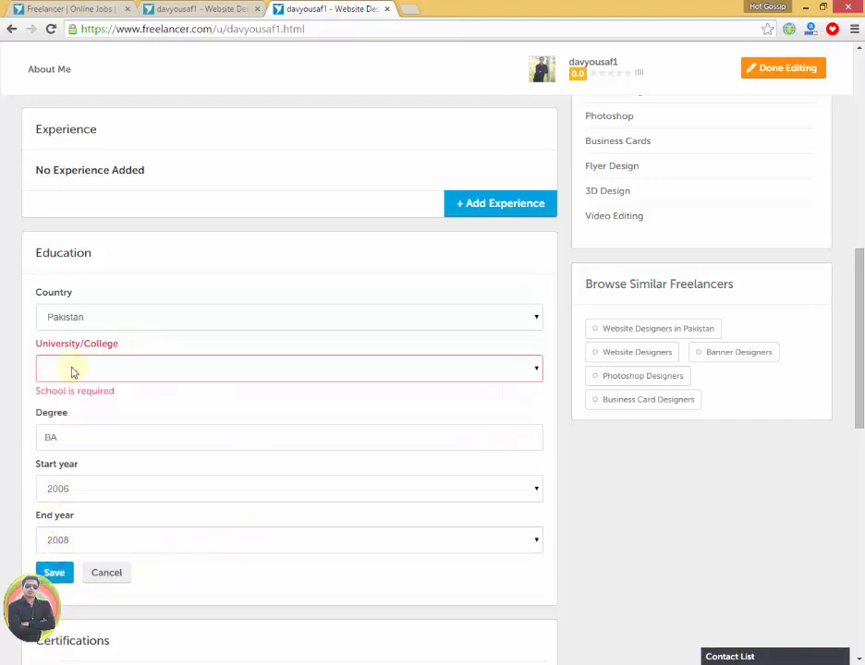
- Choose University of the Punjab, Lahore as the university of the education entry
click(76, 368)
key(p)
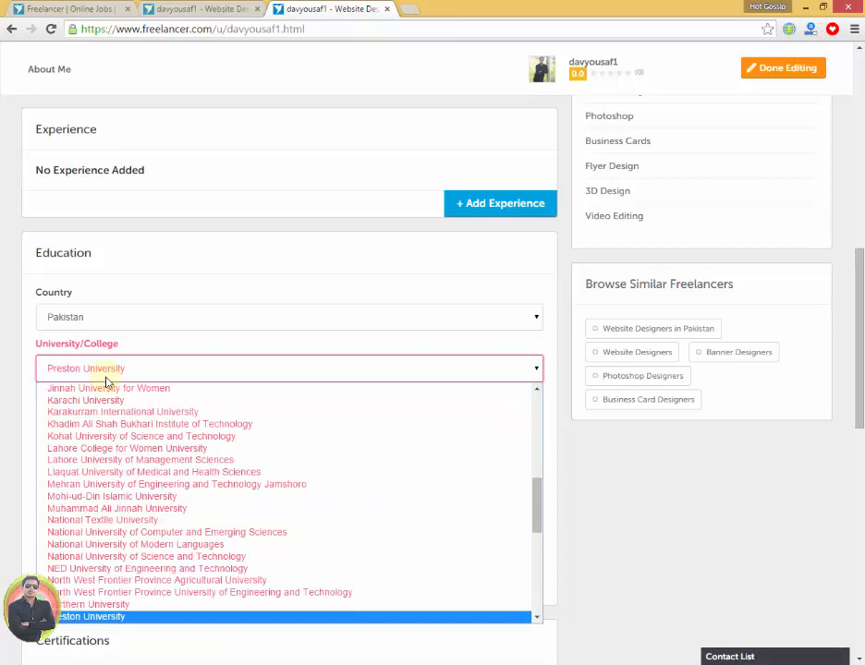
key(u)
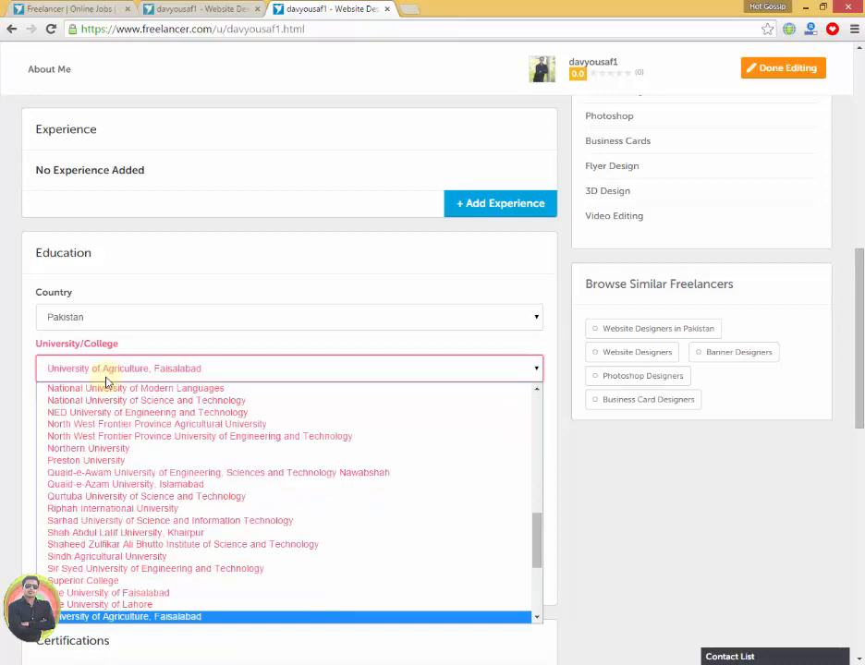
key(u)
key(u)
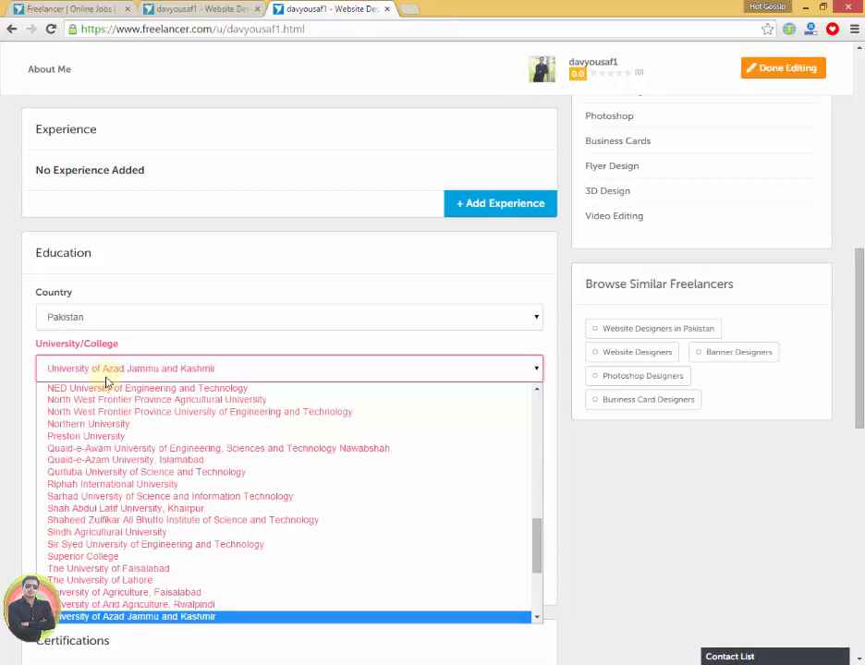
key(u)
key(u)
key(u)
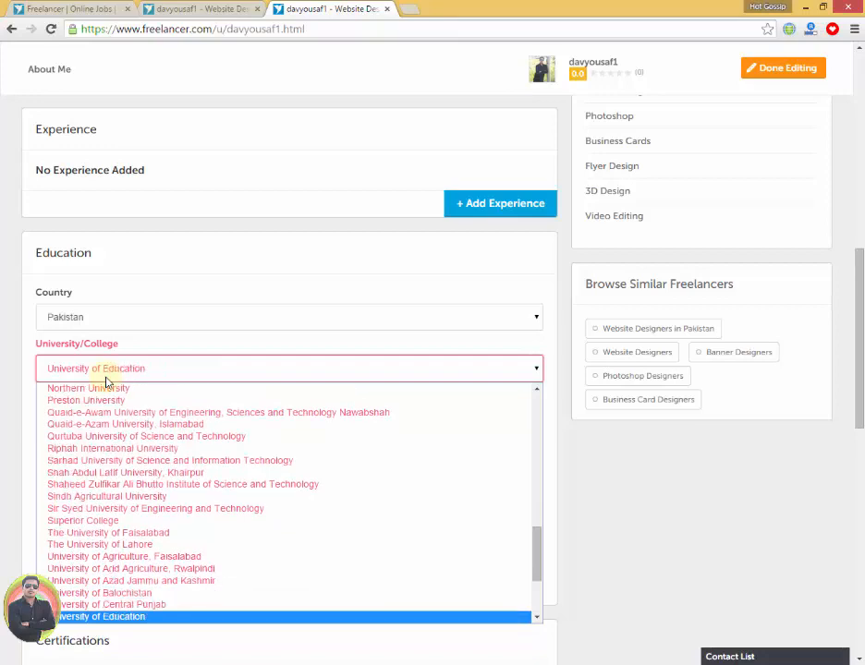
key(u)
key(u)
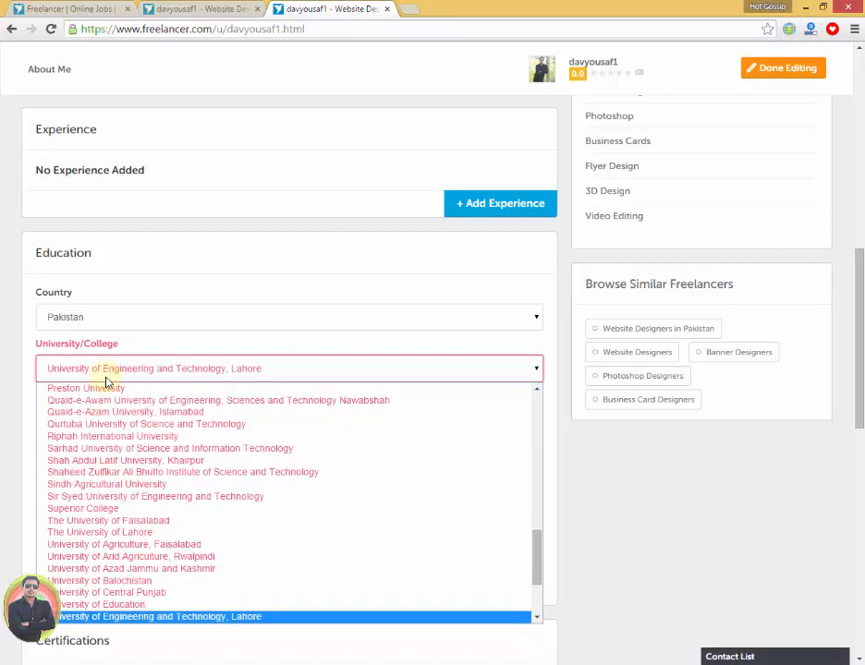
key(u)
key(u)
key(u)
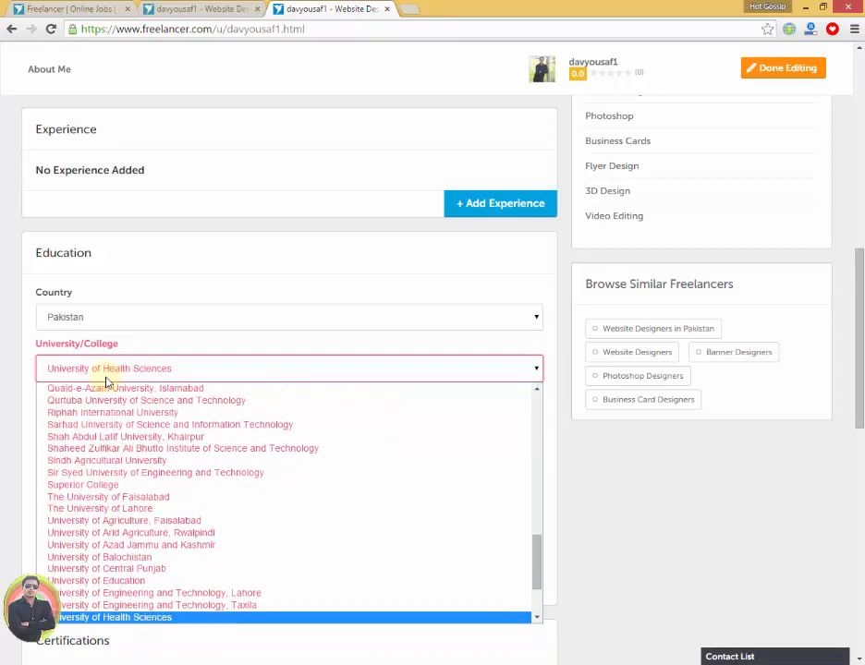
key(u)
key(u)
key(u)
key(u)
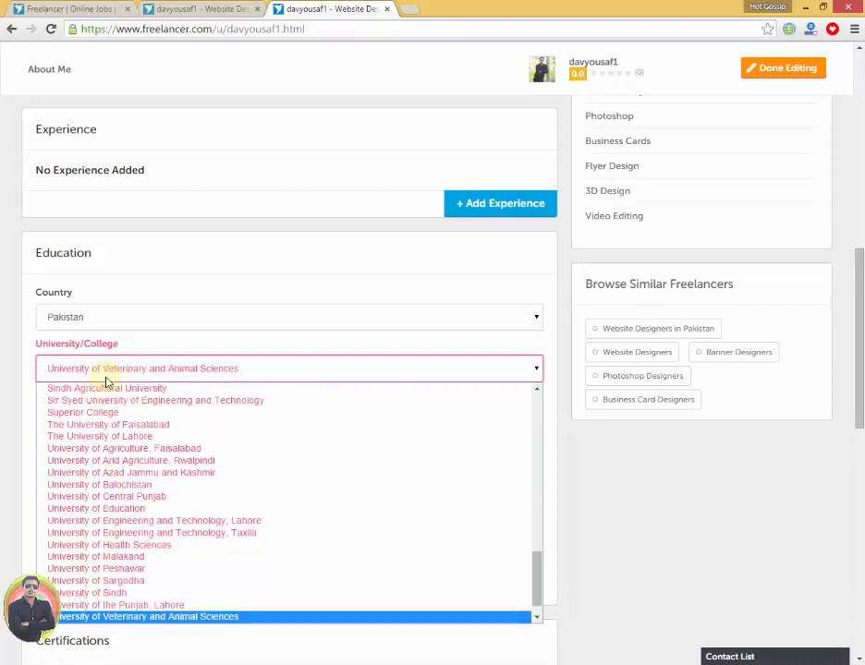
click(103, 604)
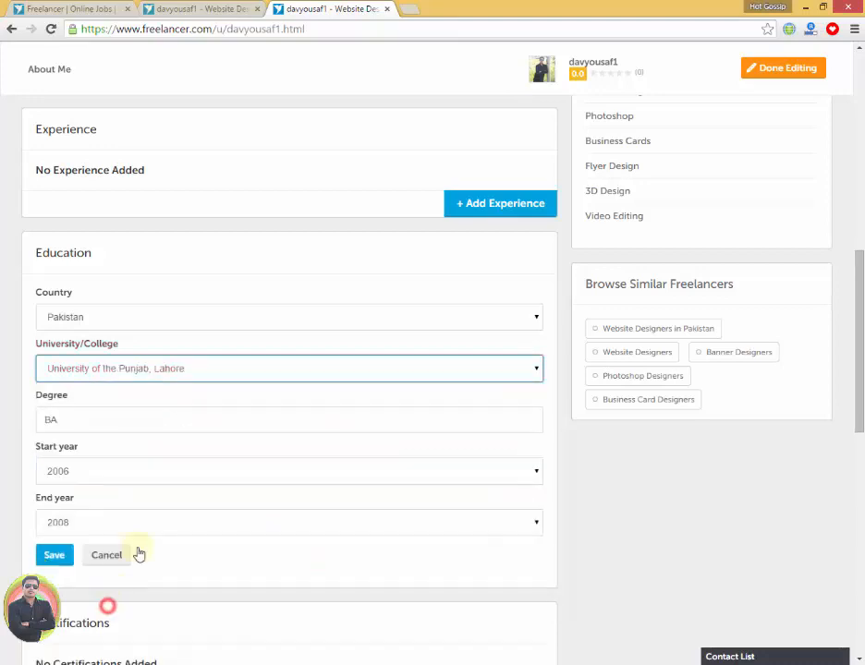
- Save the education entry and start a new certification entry on the profile
click(53, 555)
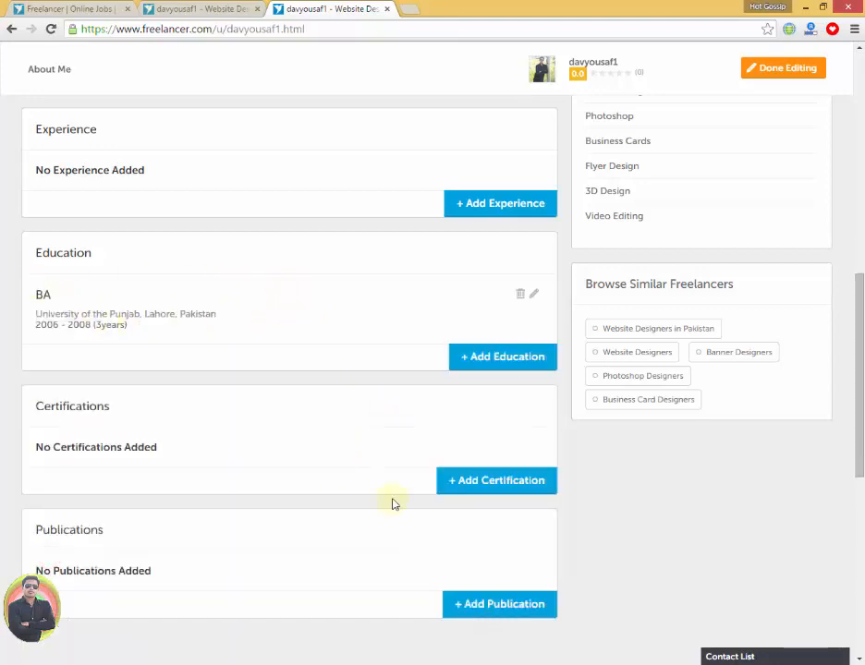
click(494, 482)
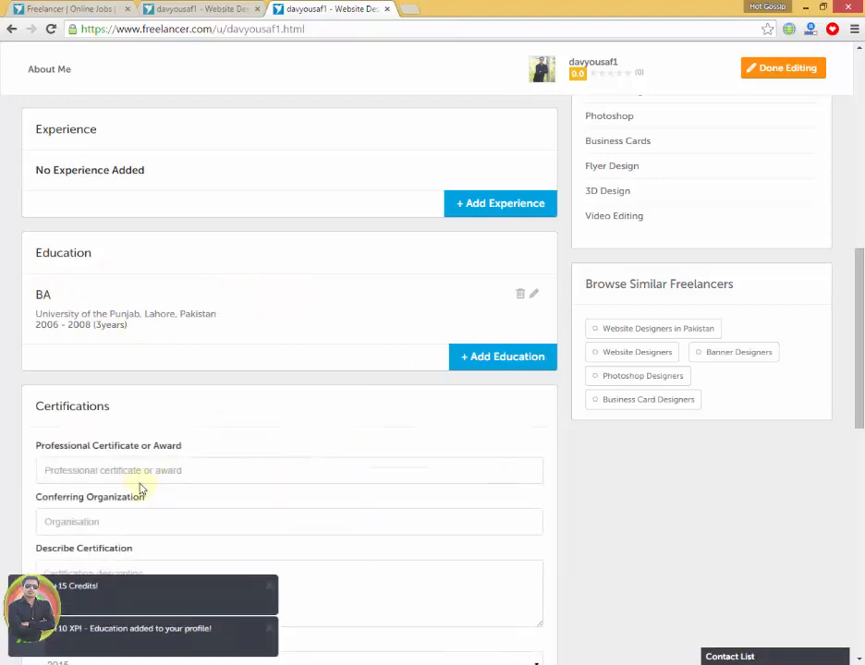
click(138, 468)
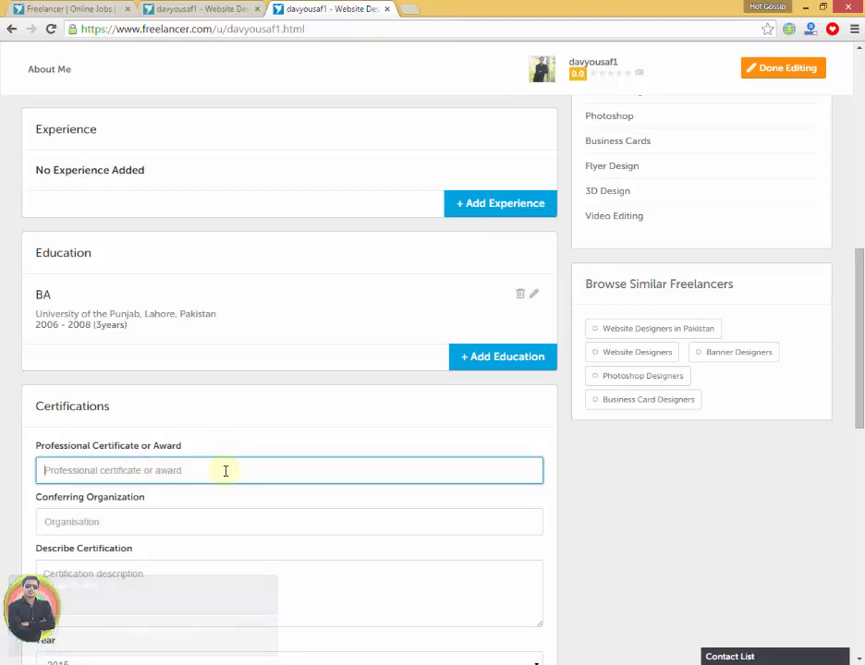
text(software)
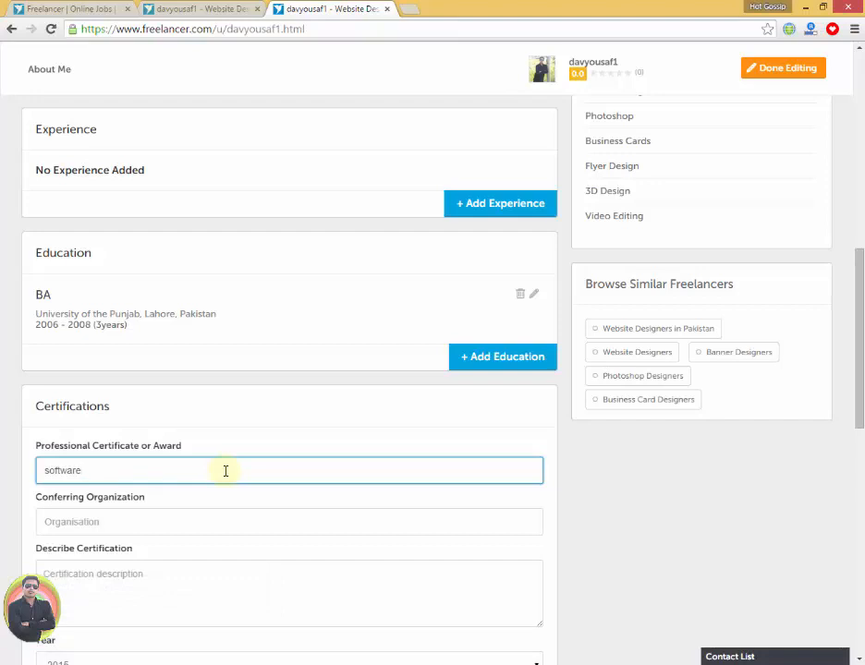
key(BackSpace)
key(BackSpace)
key(BackSpace)
key(BackSpace)
key(BackSpace)
key(BackSpace)
key(BackSpace)
key(BackSpace)
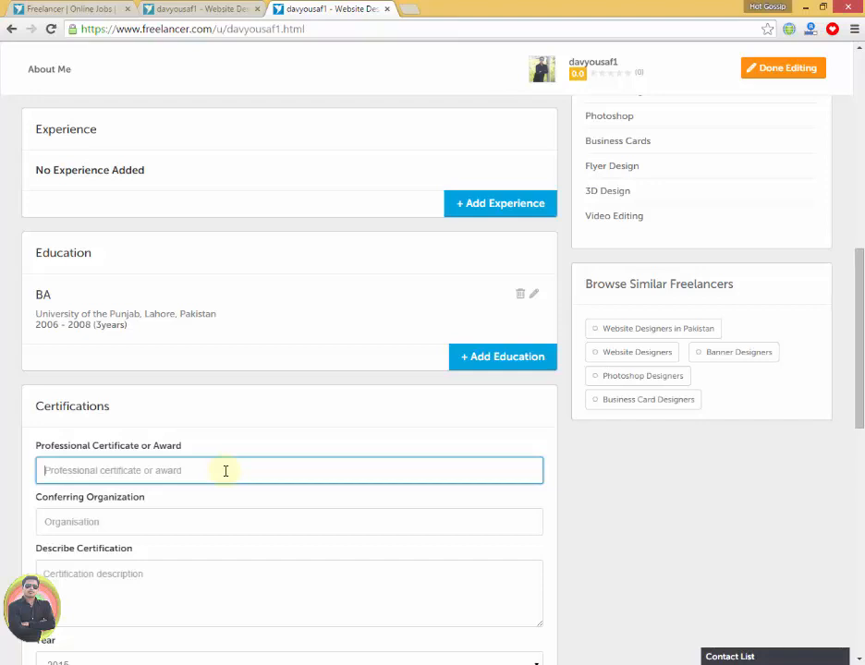
text(W)
key(BackSpace)
- Enter "Graphic Designer" as the professional certificate and "The Future Computer College" as its conferring organization
text(Graphic Des)
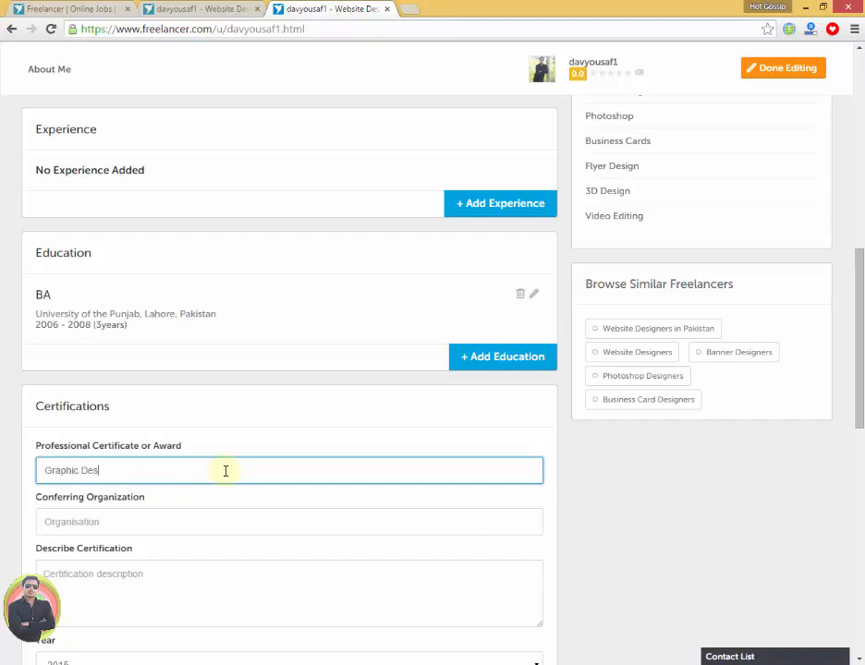
text(igner)
scroll(202, 475, down, 1)
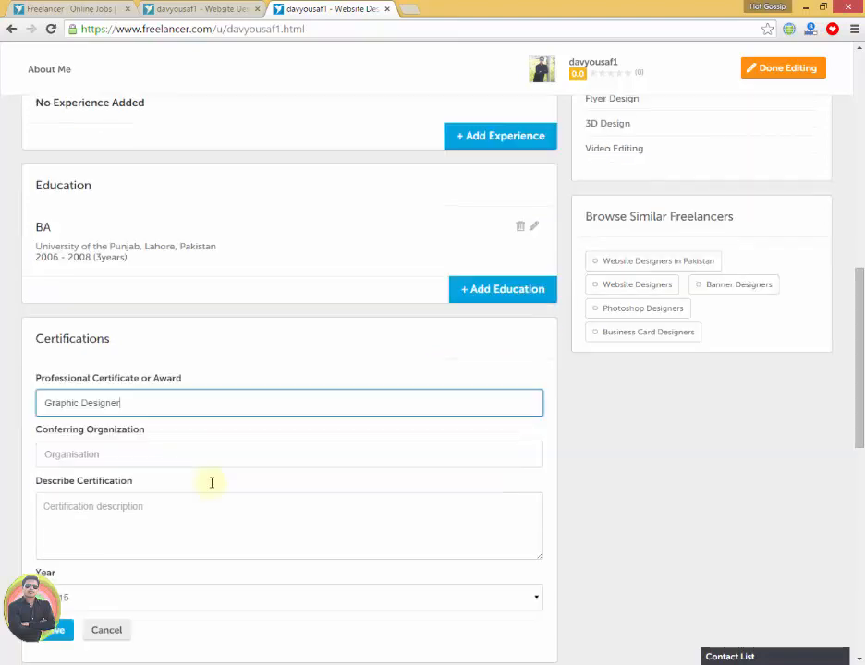
click(163, 451)
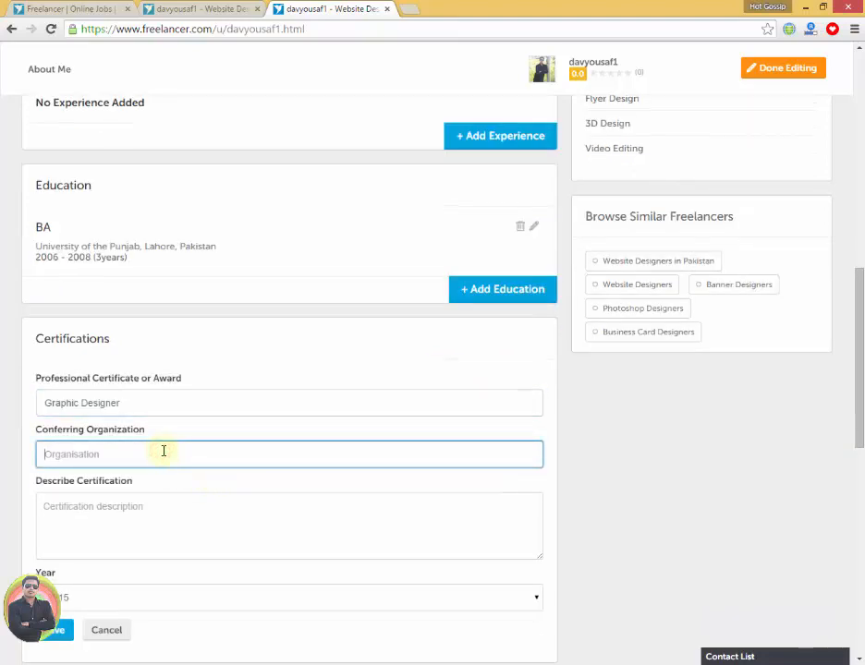
text(The Future Computer)
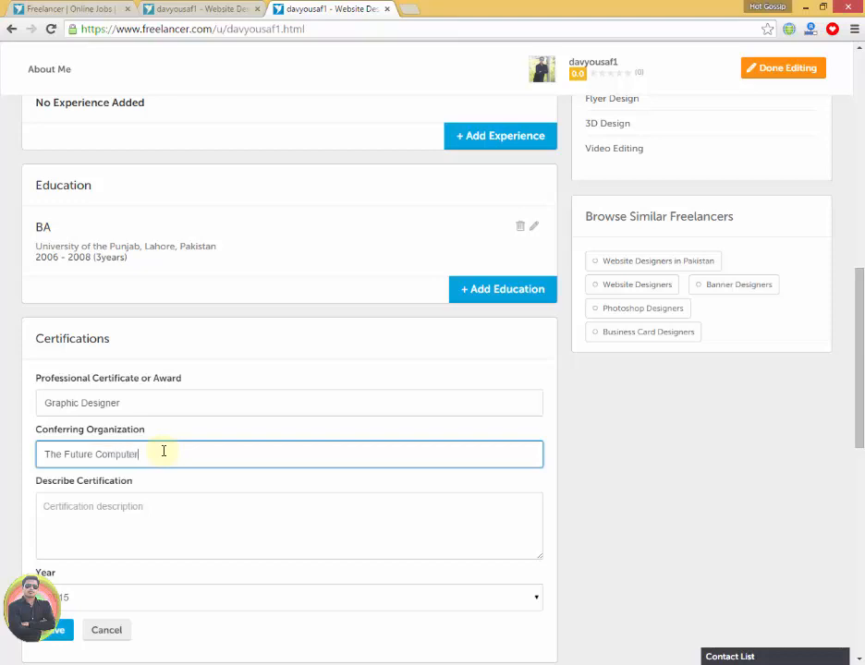
text( College)
- Describe the certification as "Photoshop,Coral Draw,Inpage,Dreamwever,ms office" and save the entry
click(124, 504)
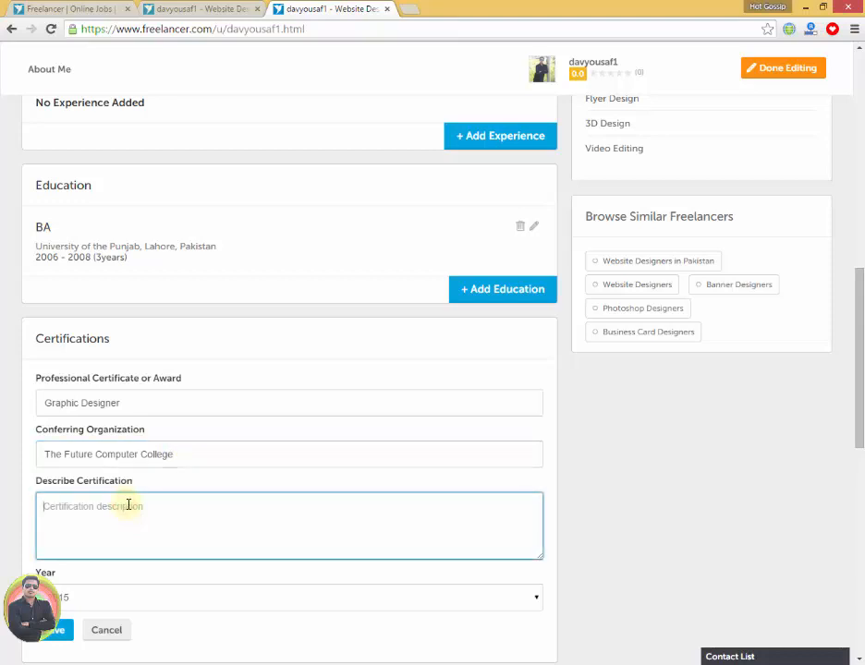
text(Photoshop,Coral)
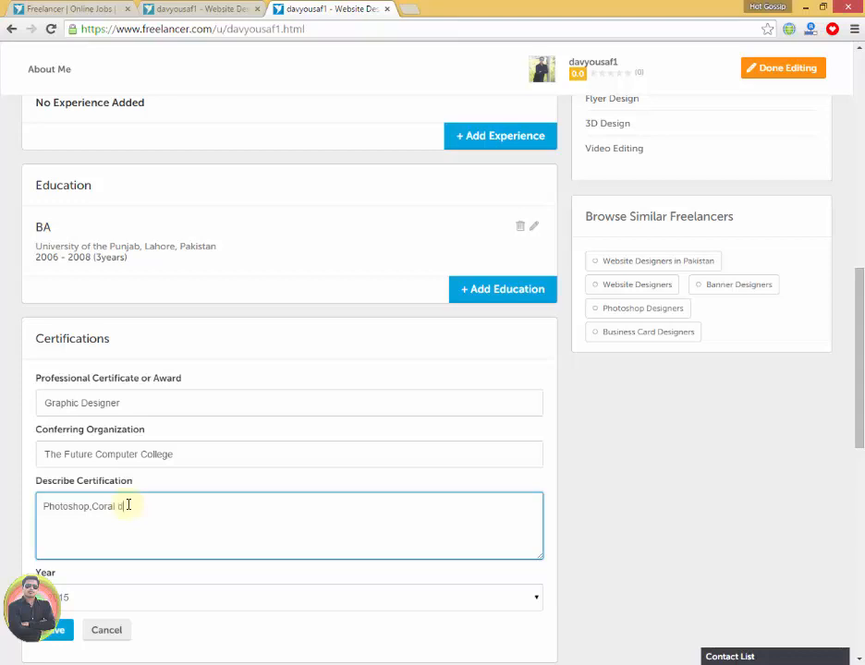
text(Draw,Inpage,Dream)
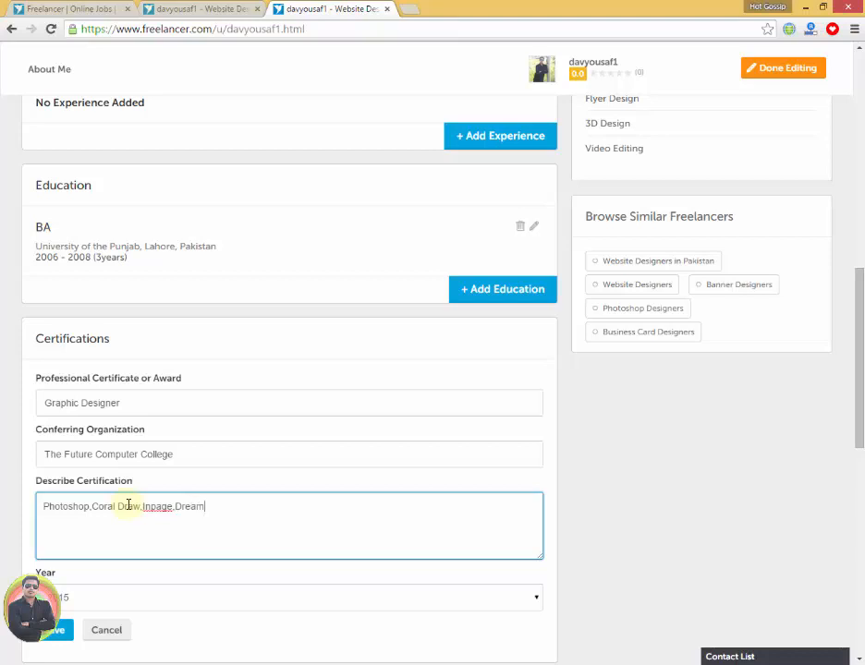
text(wea)
text(er,ms office,)
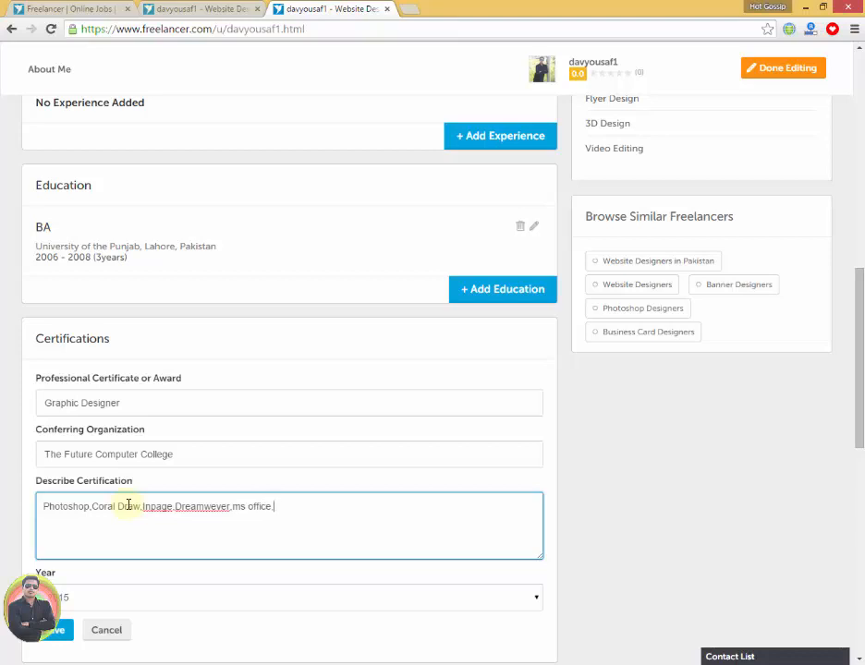
key(BackSpace)
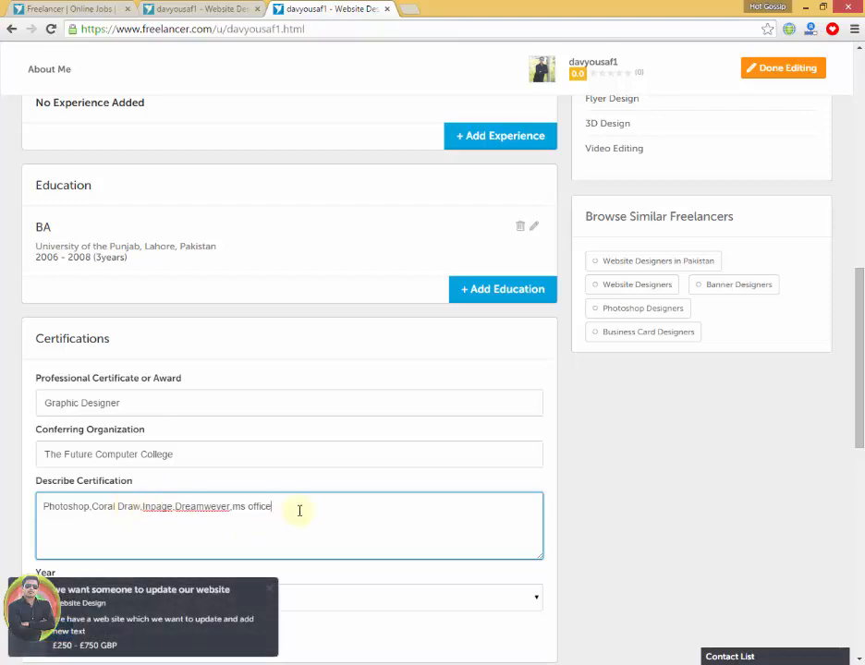
scroll(299, 510, down, 2)
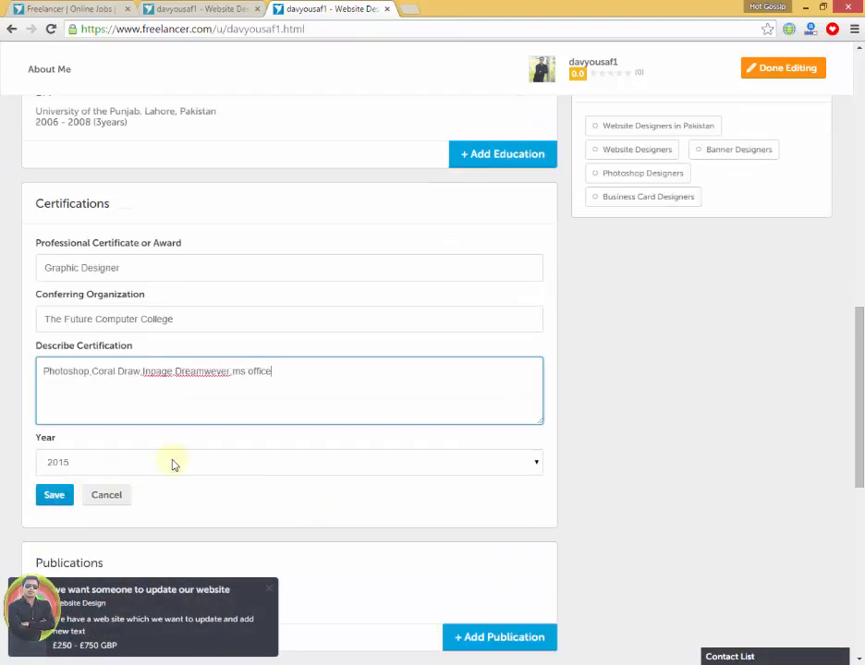
click(54, 495)
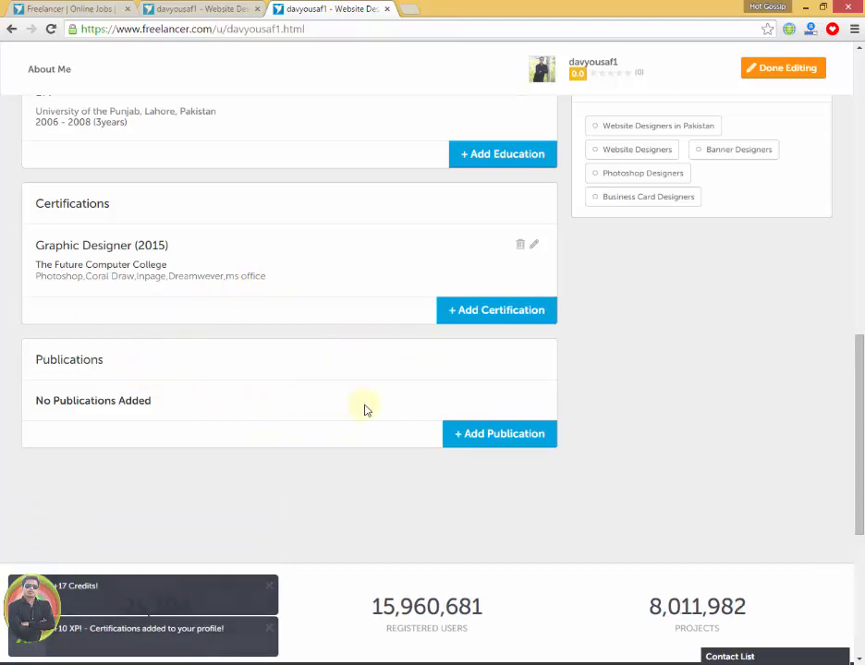
click(495, 440)
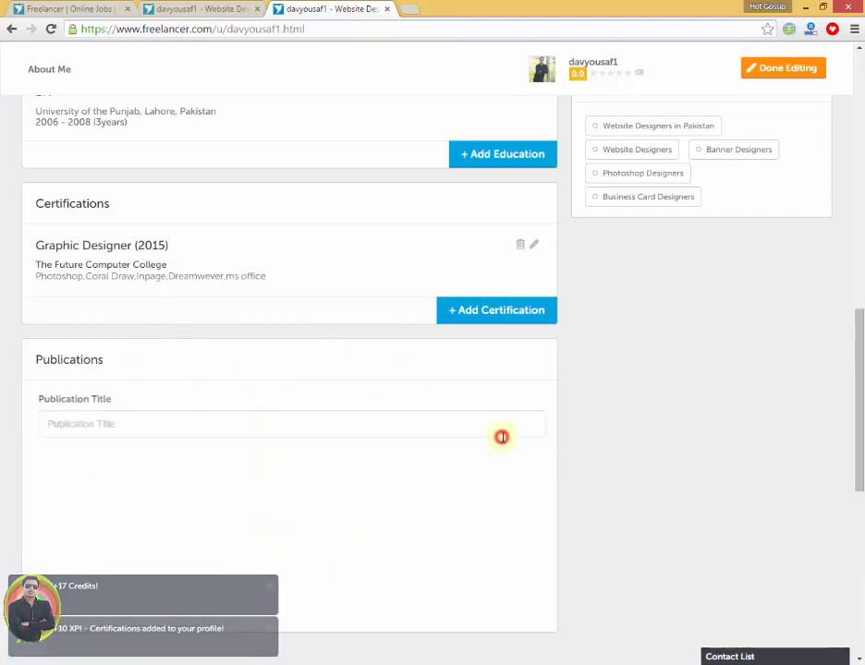
click(131, 423)
click(146, 475)
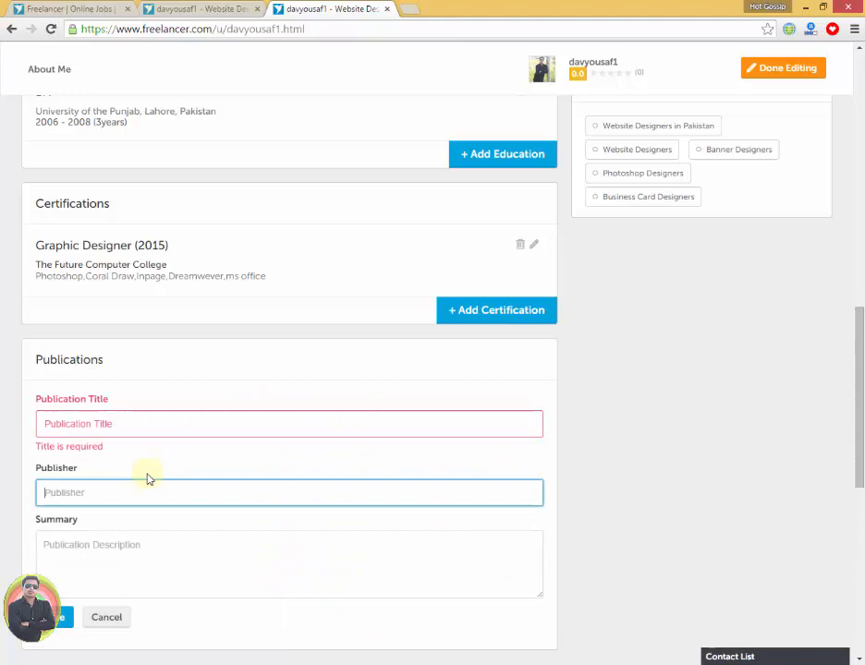
click(145, 546)
scroll(193, 586, down, 2)
click(111, 495)
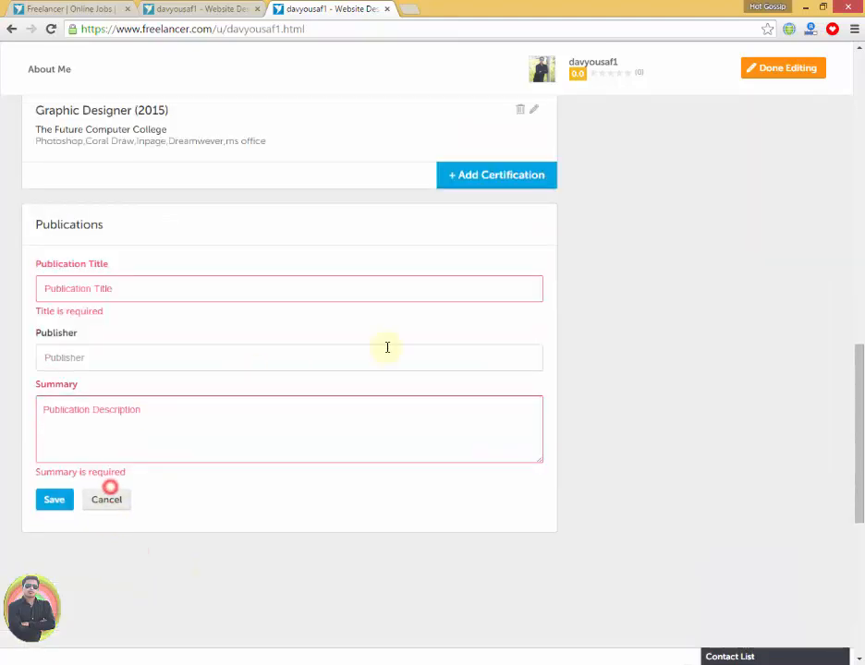
click(107, 500)
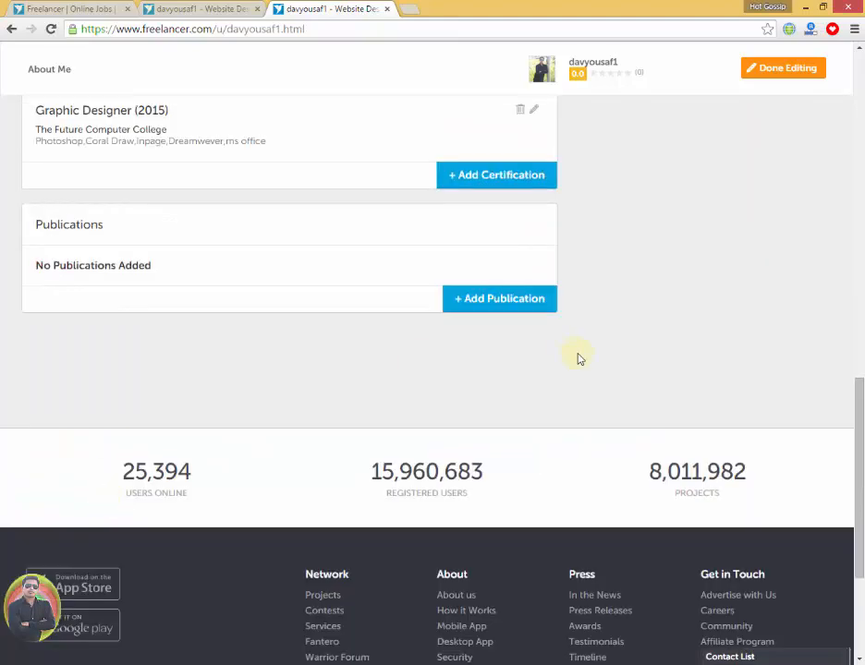
- Review the completed profile sections and finish editing the profile
scroll(577, 357, up, 6)
scroll(178, 332, up, 2)
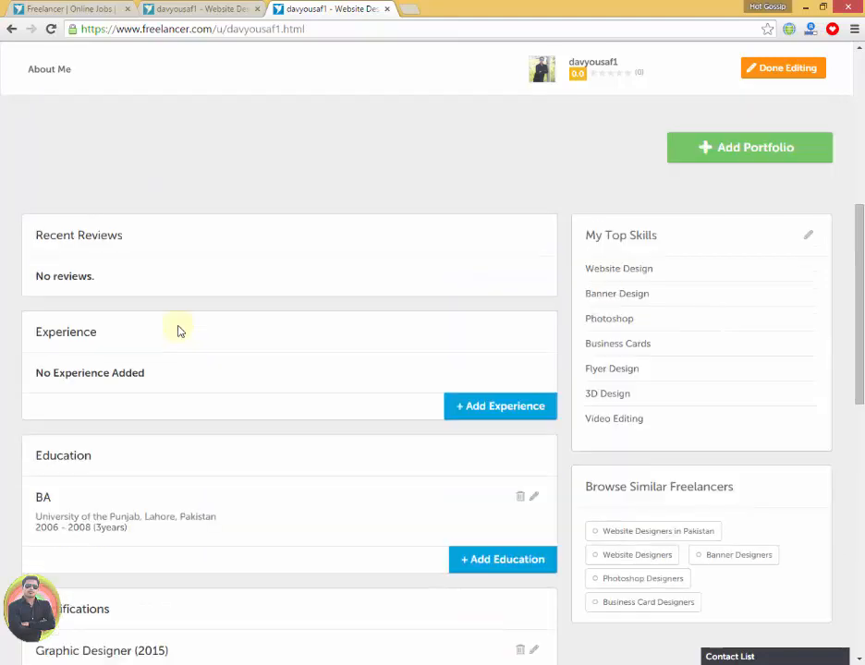
scroll(324, 299, up, 7)
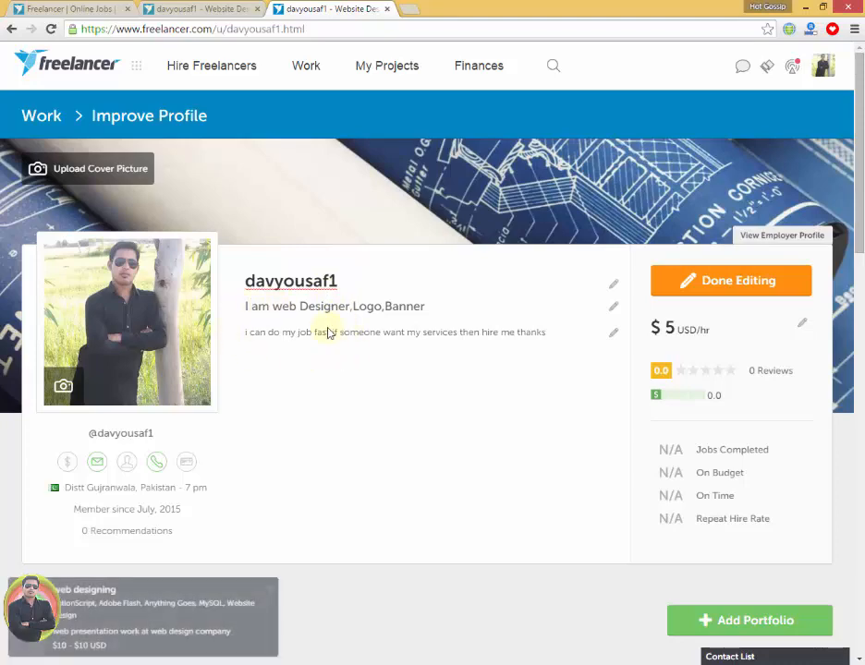
scroll(382, 452, down, 2)
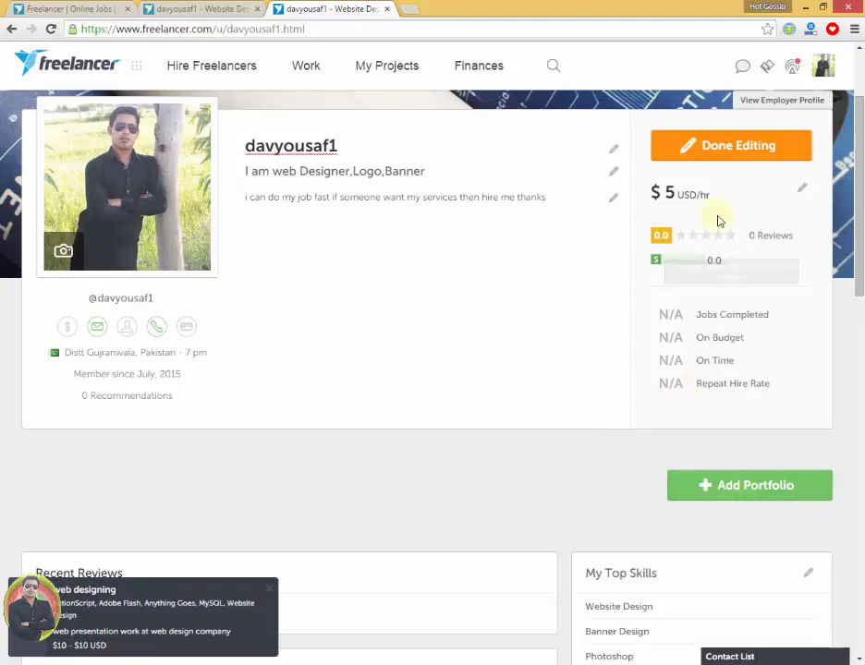
click(733, 154)
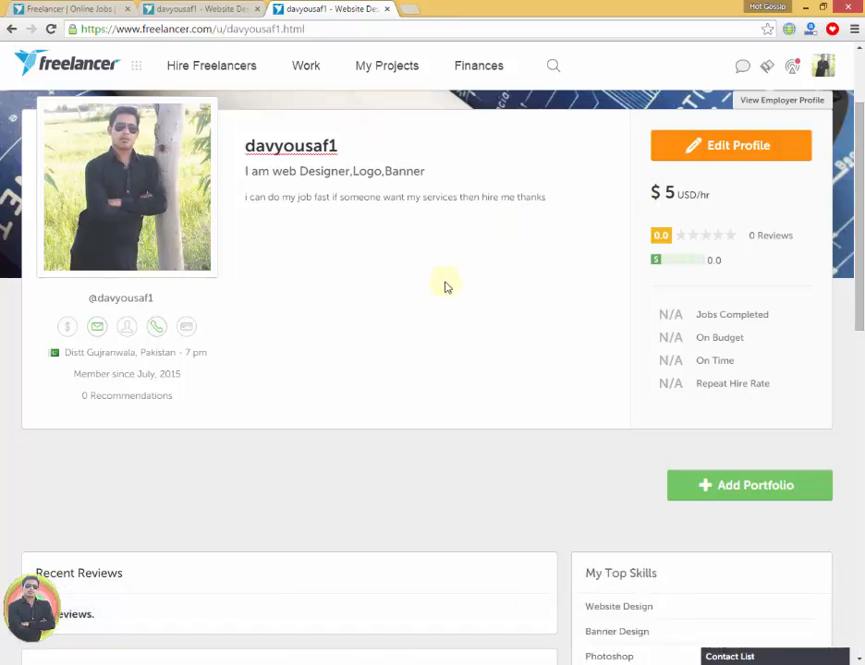
- Check the verification badges under the profile's username, including payment, phone and profile completion
scroll(452, 328, down, 2)
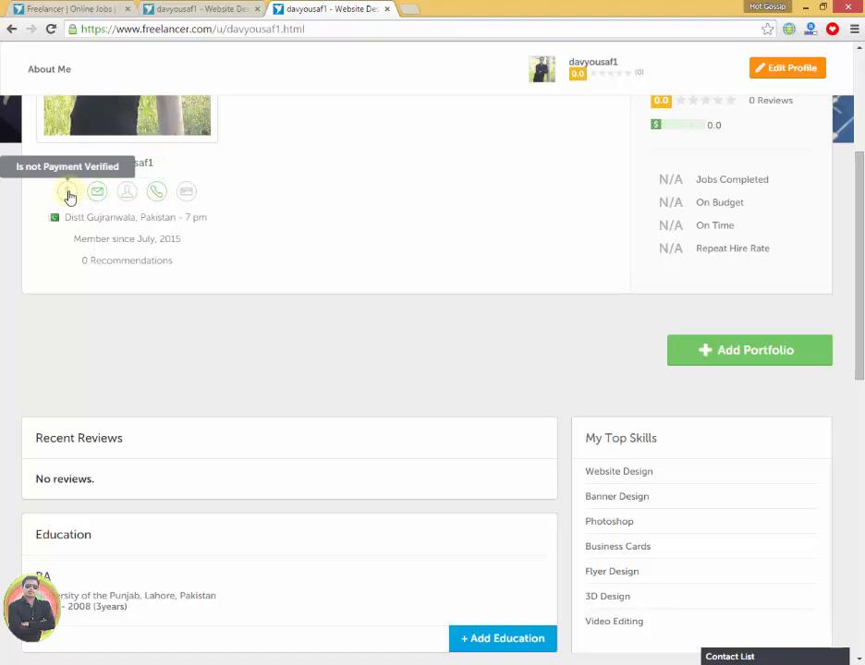
scroll(69, 197, down, 1)
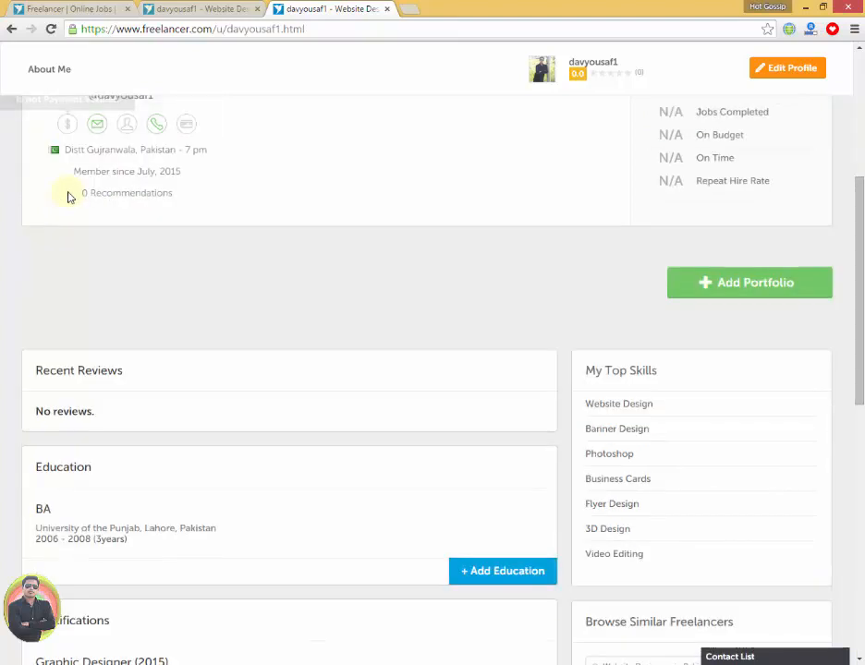
scroll(157, 178, up, 1)
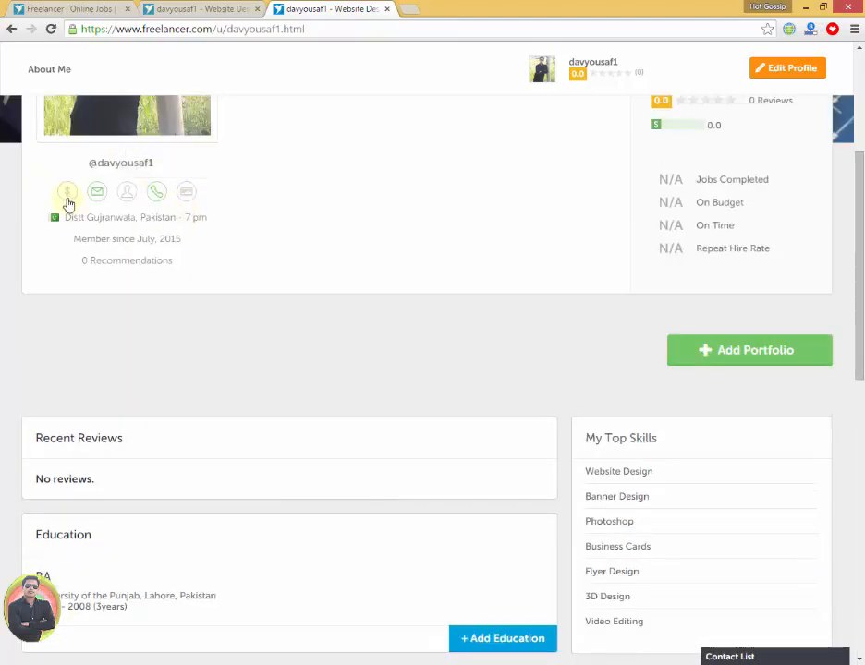
mouse_move(65, 195)
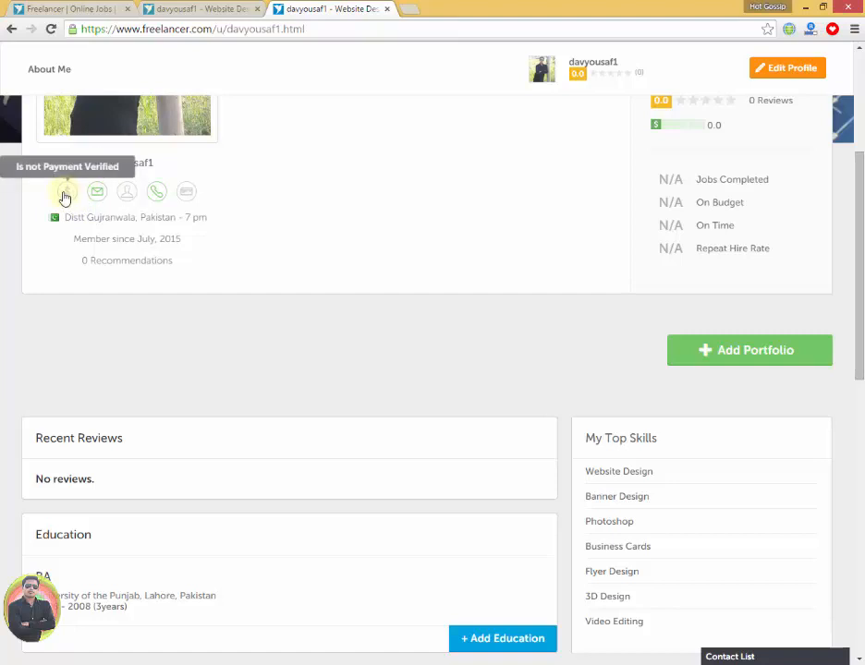
mouse_move(158, 195)
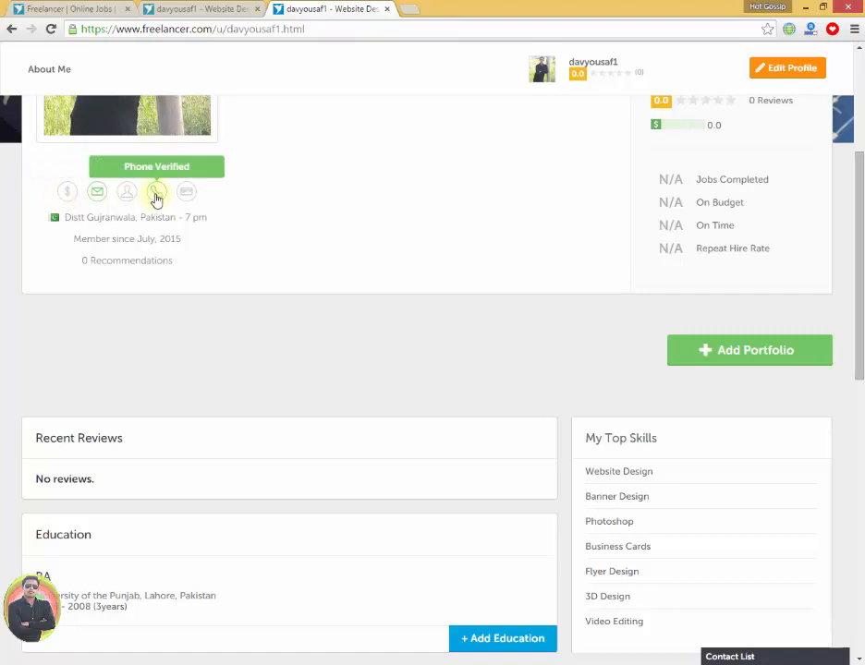
mouse_move(128, 196)
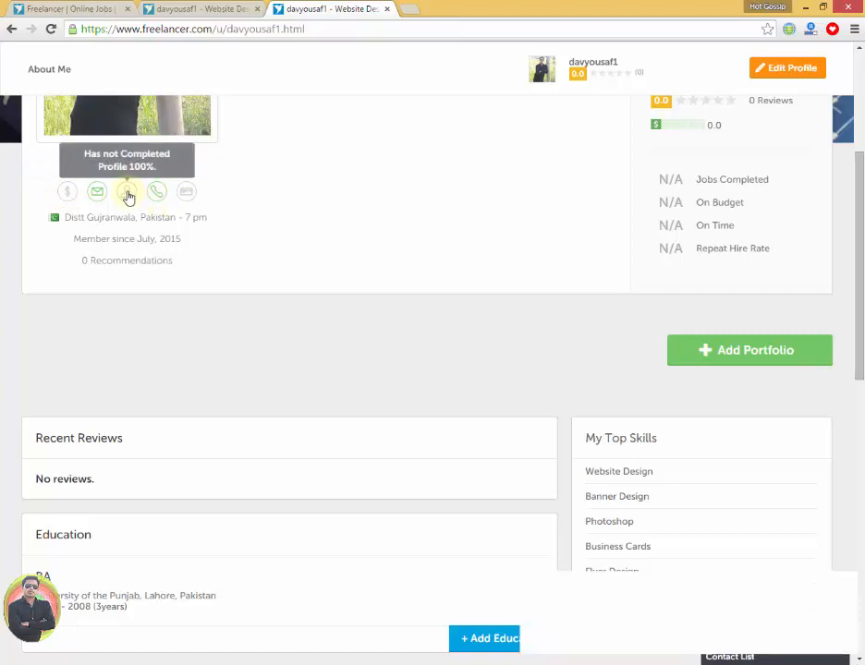
mouse_move(188, 196)
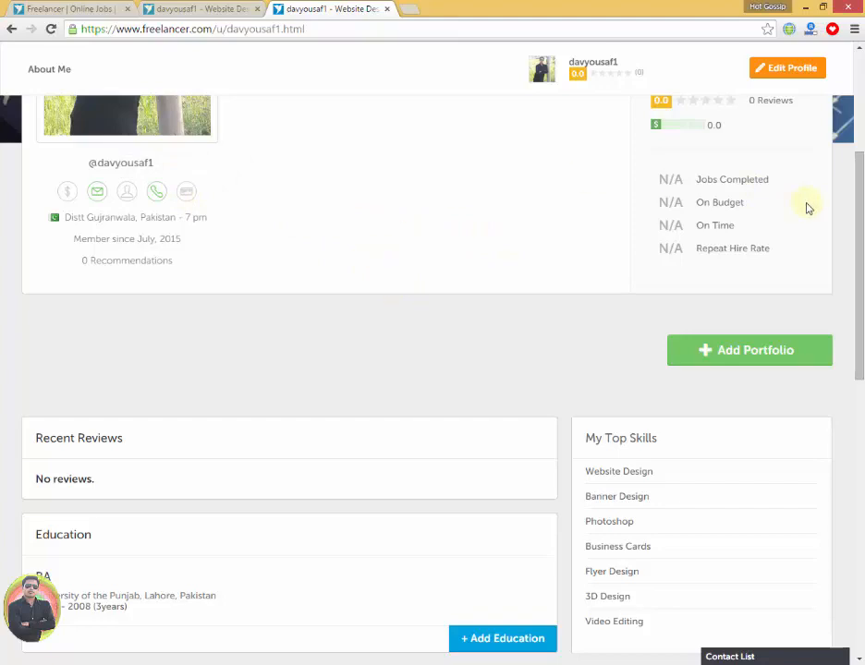
scroll(588, 318, up, 3)
scroll(386, 328, down, 4)
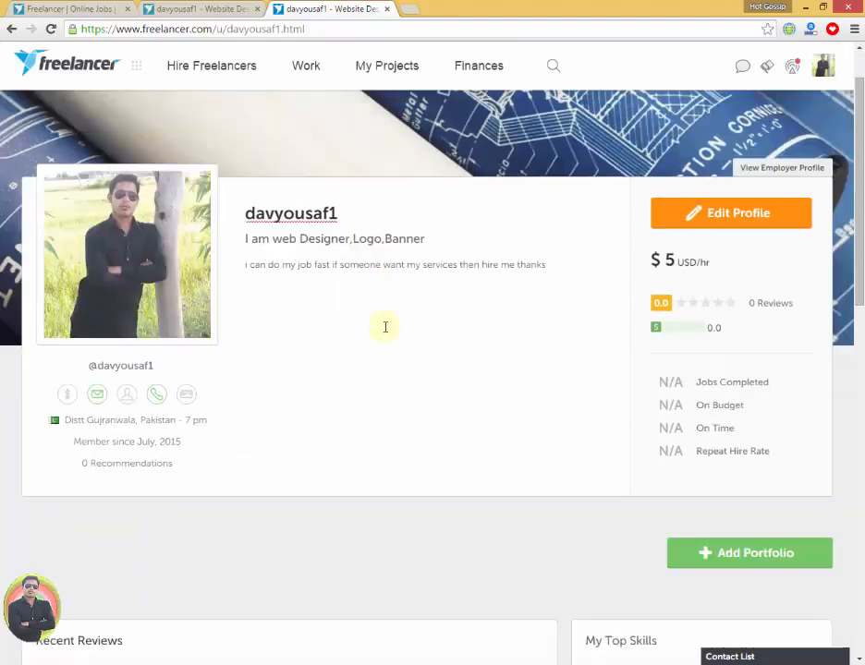
scroll(386, 332, down, 3)
scroll(386, 332, up, 3)
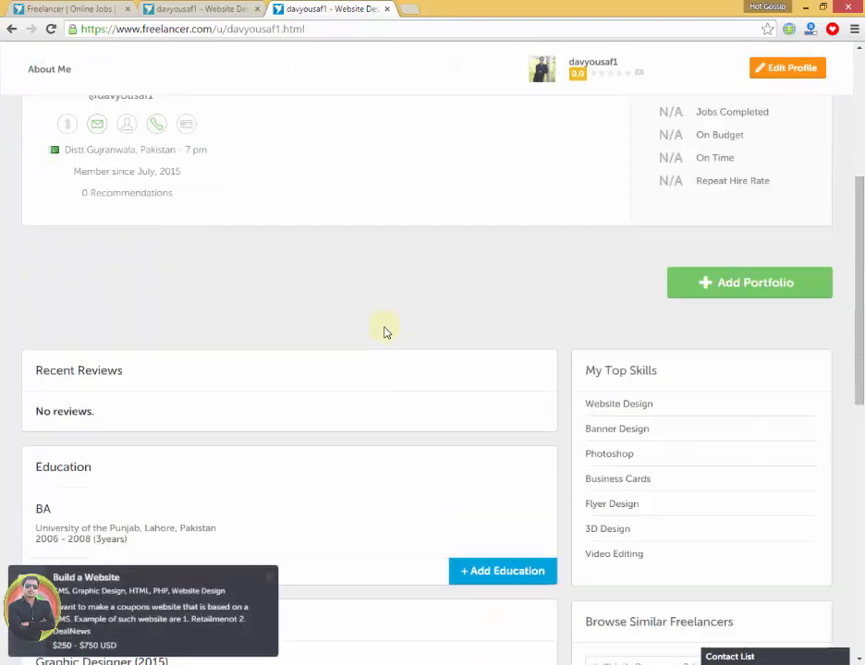
key(F9)
key(F9)
scroll(386, 333, up, 4)
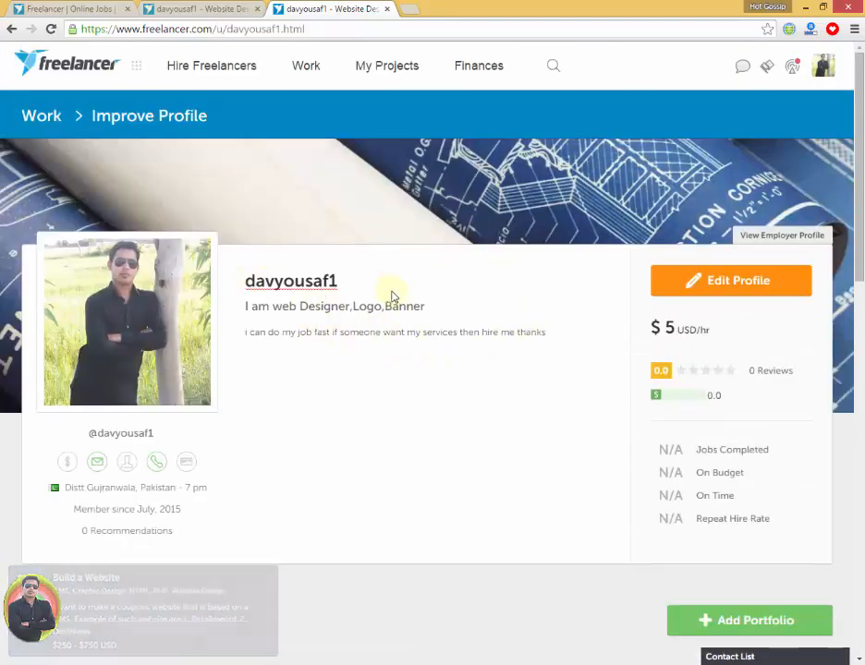
scroll(451, 415, down, 1)
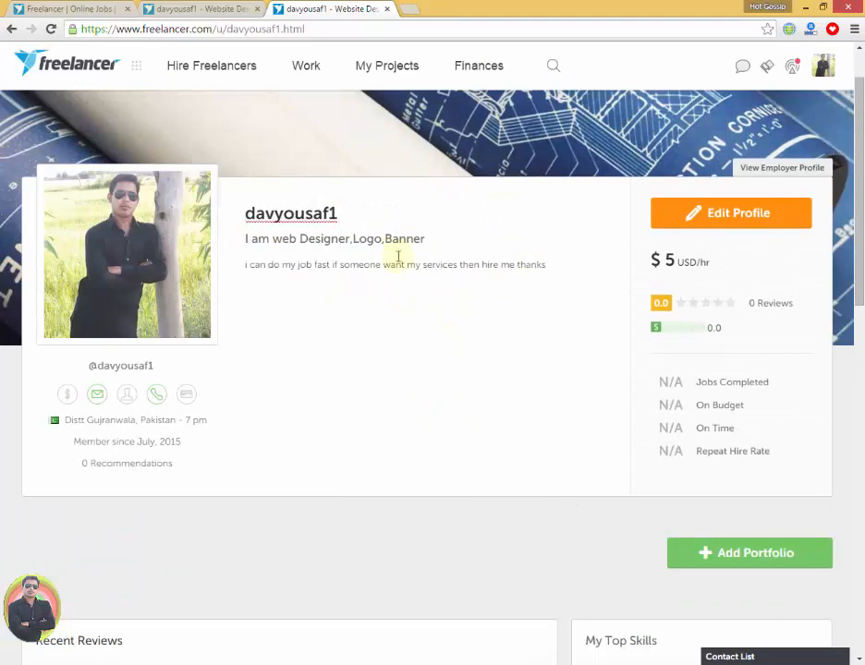
- Switch the profile to edit mode and open the display name for editing without saving it
click(717, 212)
click(610, 216)
drag(358, 220, 249, 222)
click(440, 222)
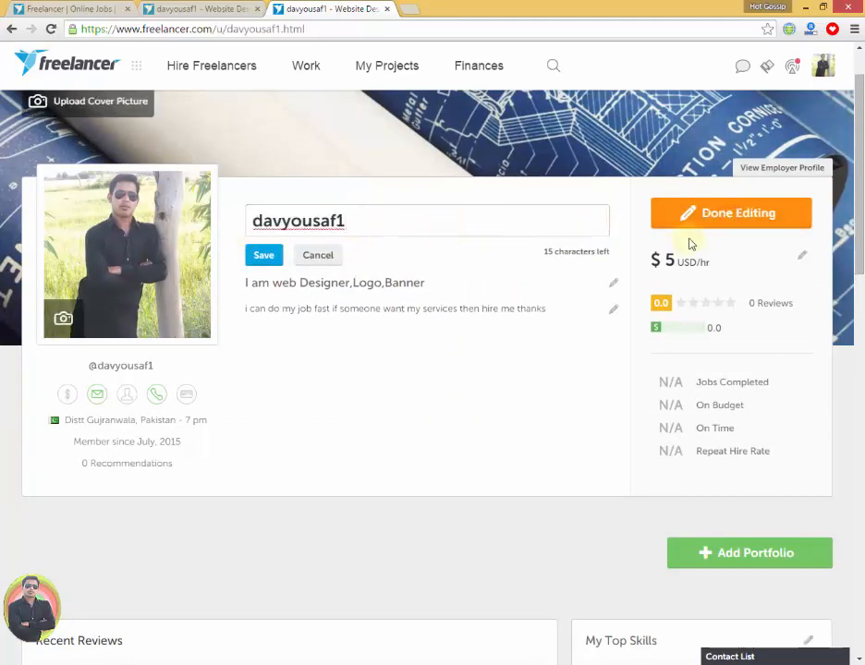
click(708, 218)
click(717, 216)
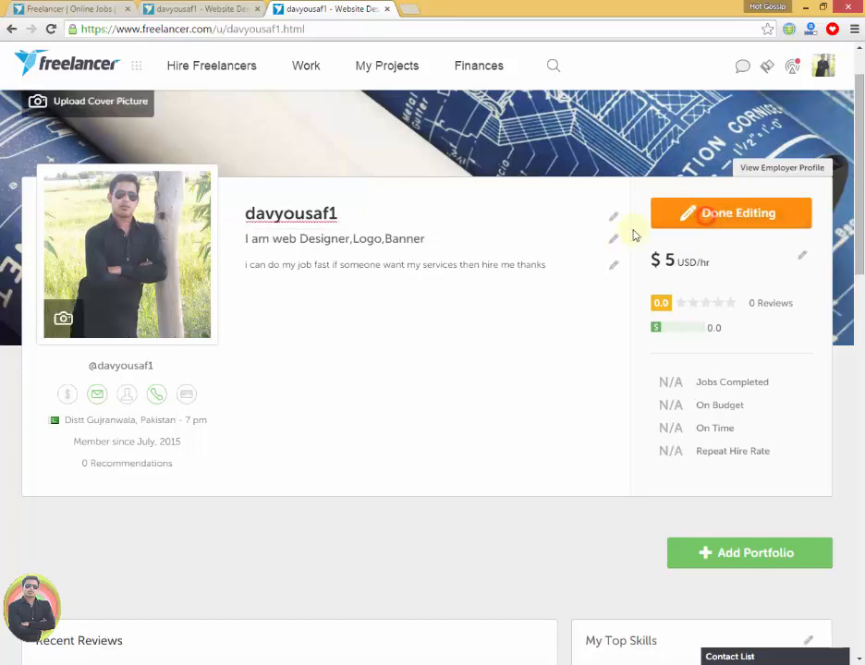
click(822, 65)
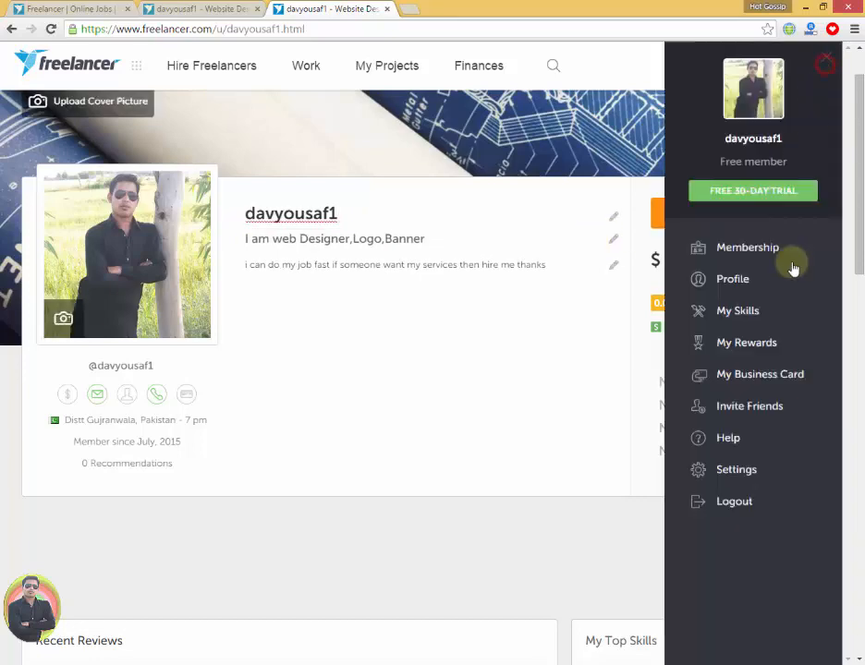
click(503, 355)
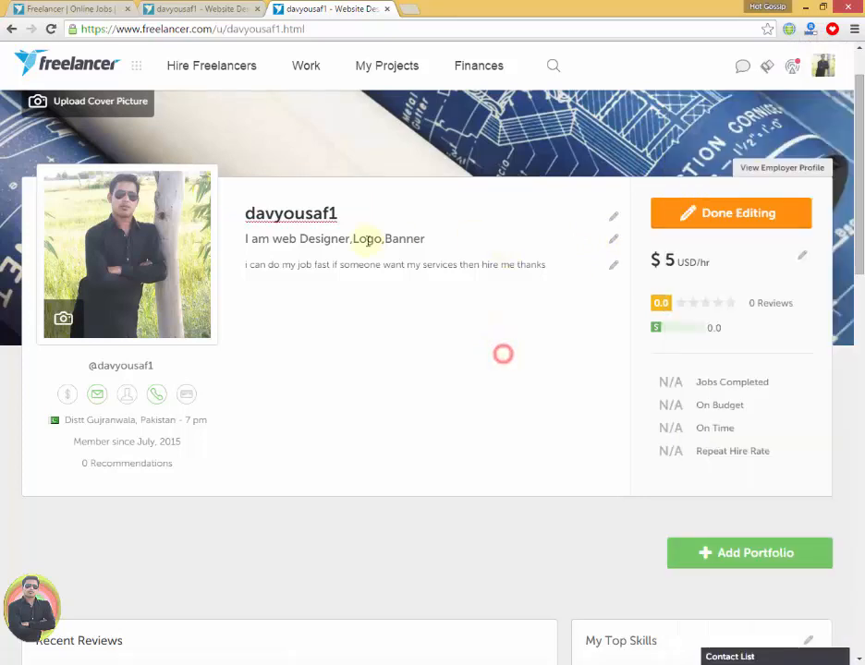
click(733, 219)
click(741, 217)
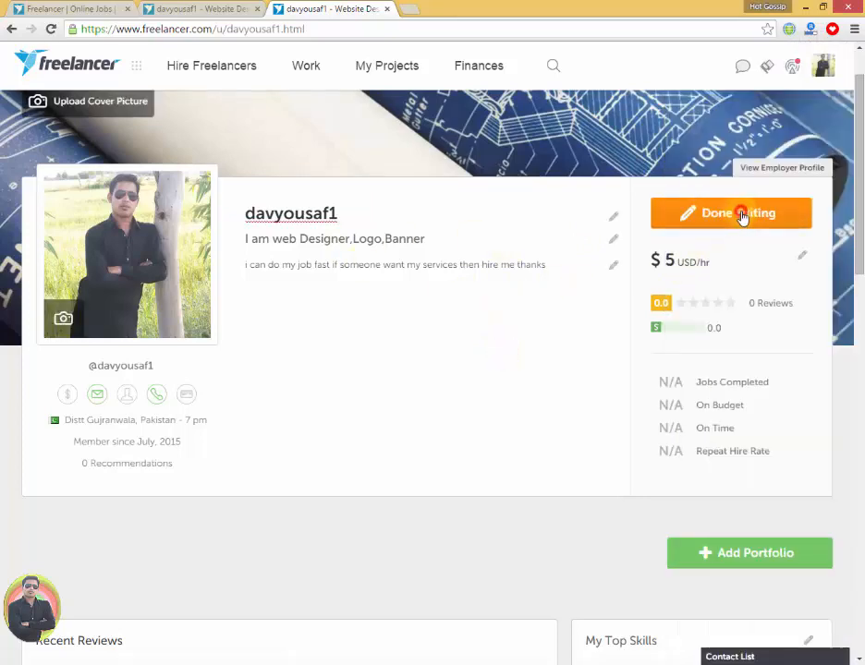
- Open the profile's display name and description for editing and save each of them
click(613, 216)
click(264, 256)
click(612, 266)
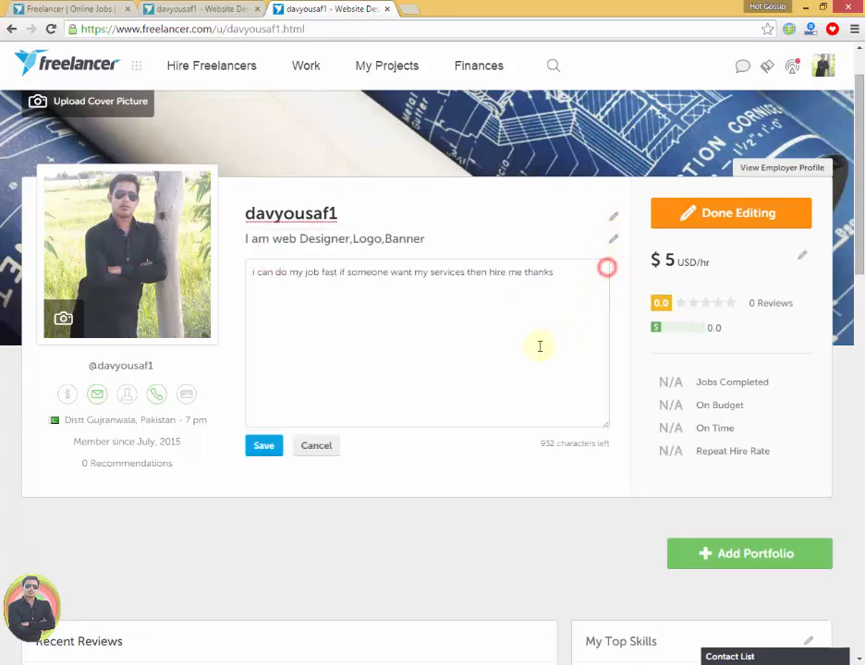
click(264, 445)
- Set the profile's hourly rate to 10 USD and save it
click(803, 257)
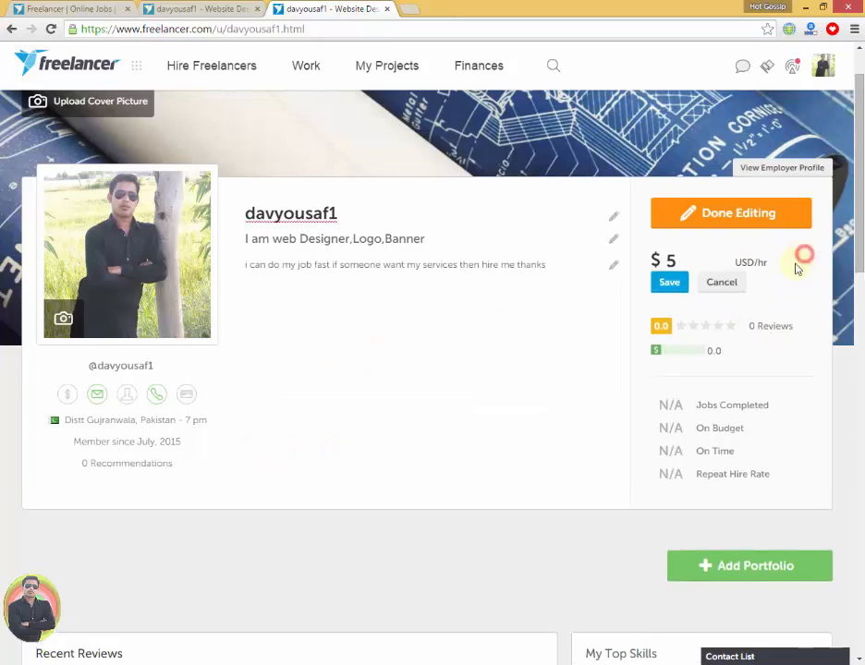
double_click(681, 266)
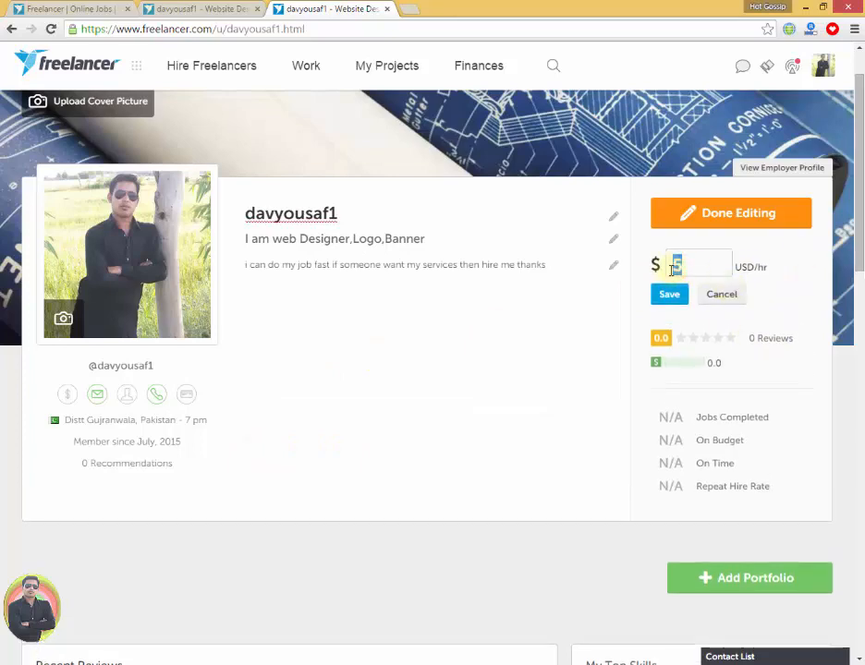
text(10)
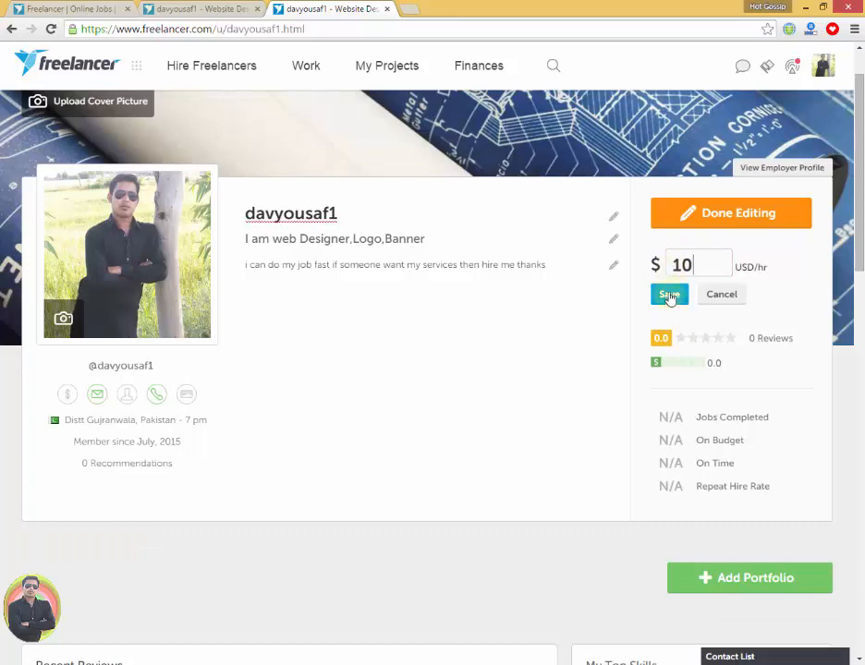
click(669, 296)
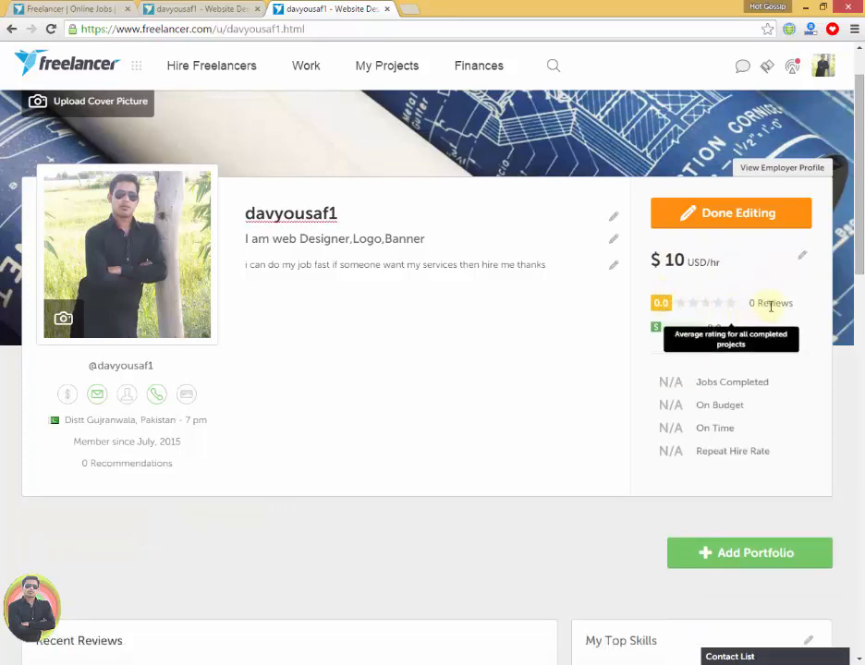
- Review the profile's ratings, experience, education, certifications and publications, and finish editing the profile
drag(775, 304, 693, 311)
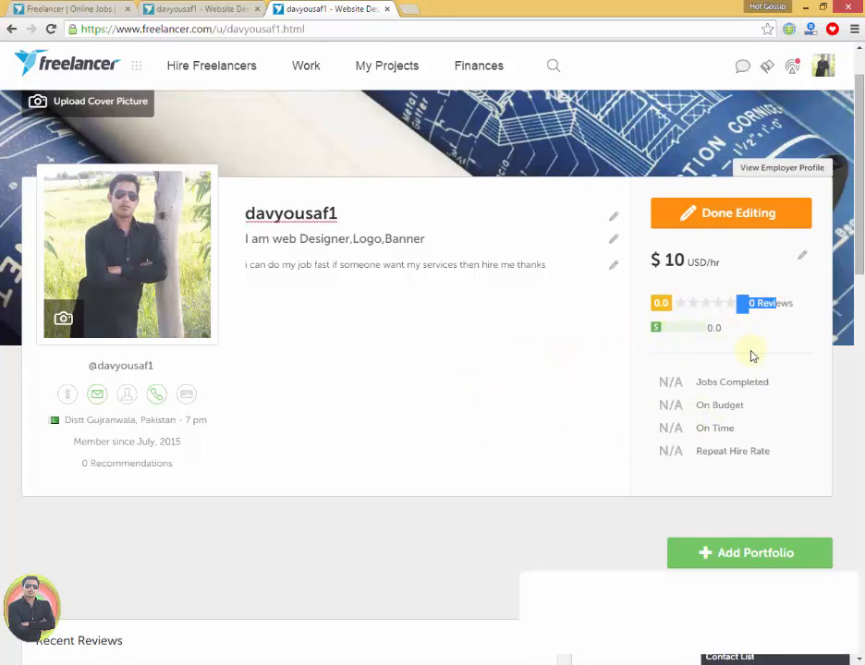
scroll(624, 354, down, 4)
scroll(136, 342, down, 2)
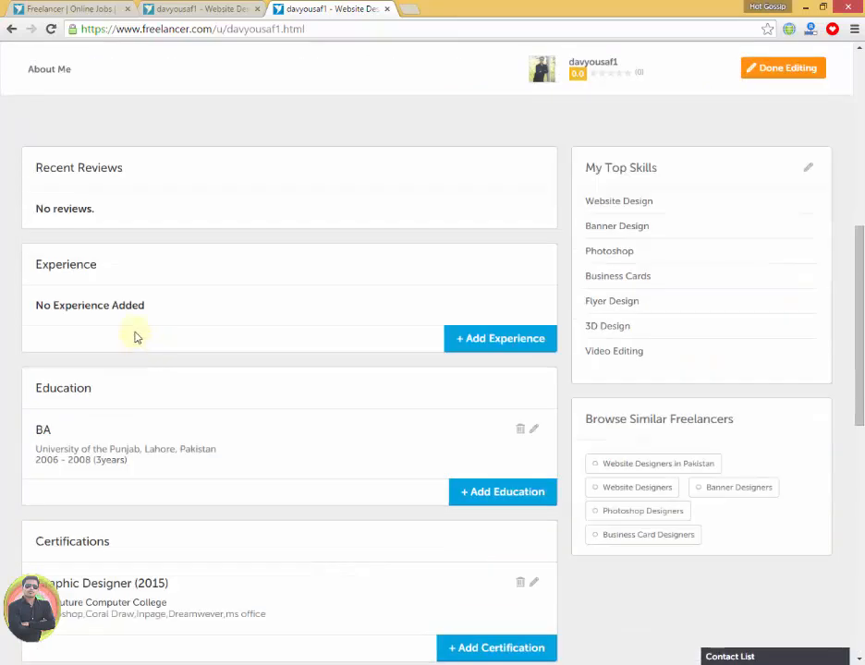
scroll(266, 422, down, 2)
scroll(228, 328, down, 3)
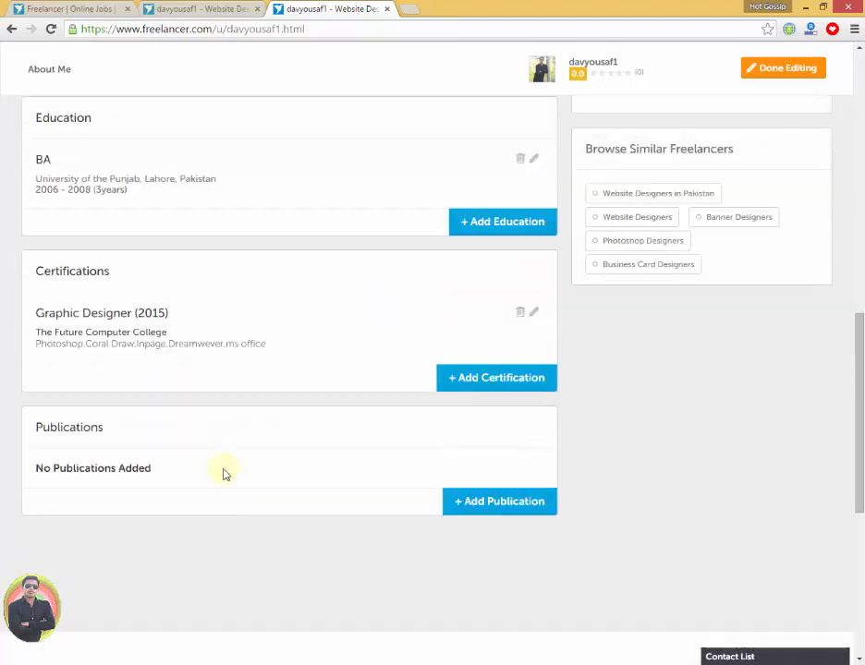
scroll(284, 260, up, 10)
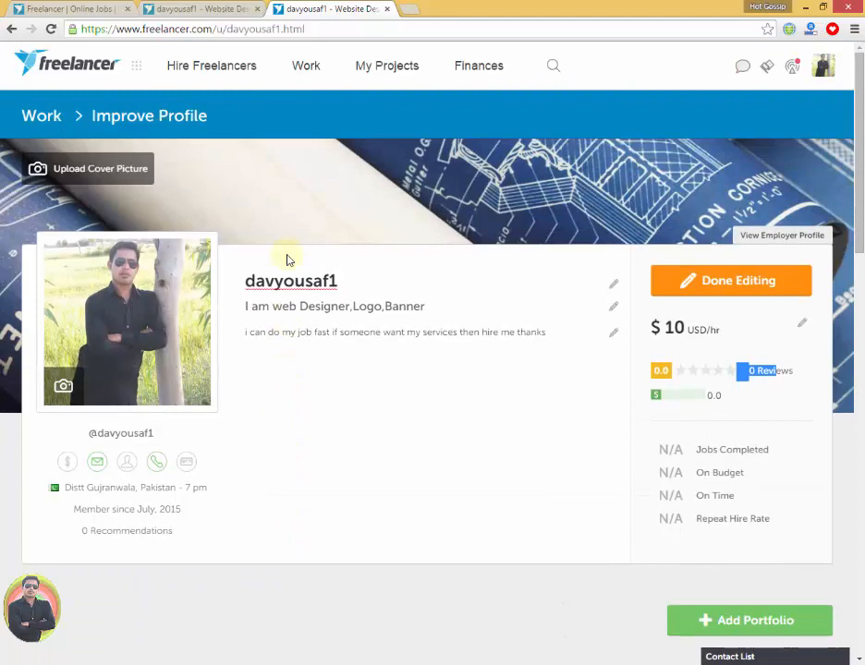
click(739, 281)
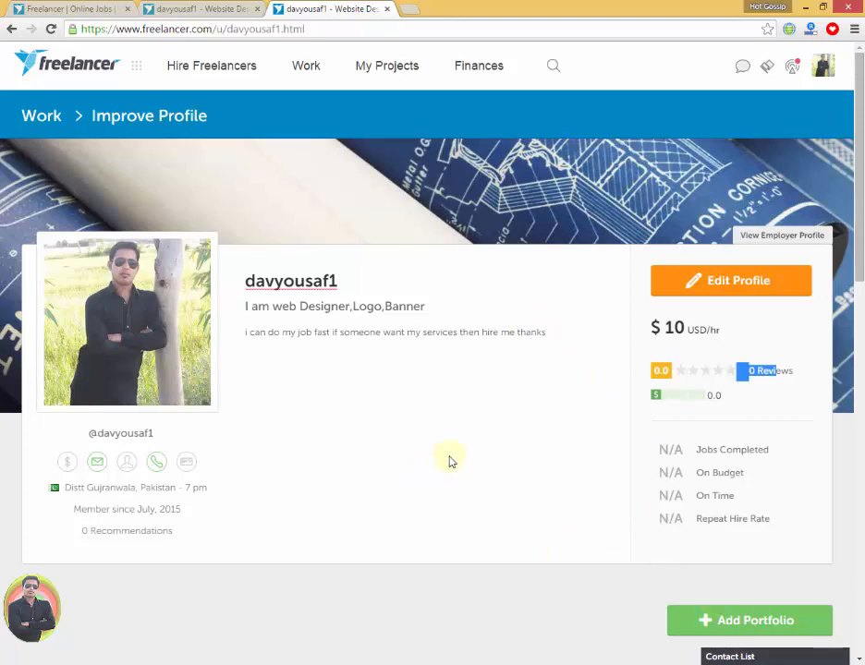
scroll(450, 461, down, 2)
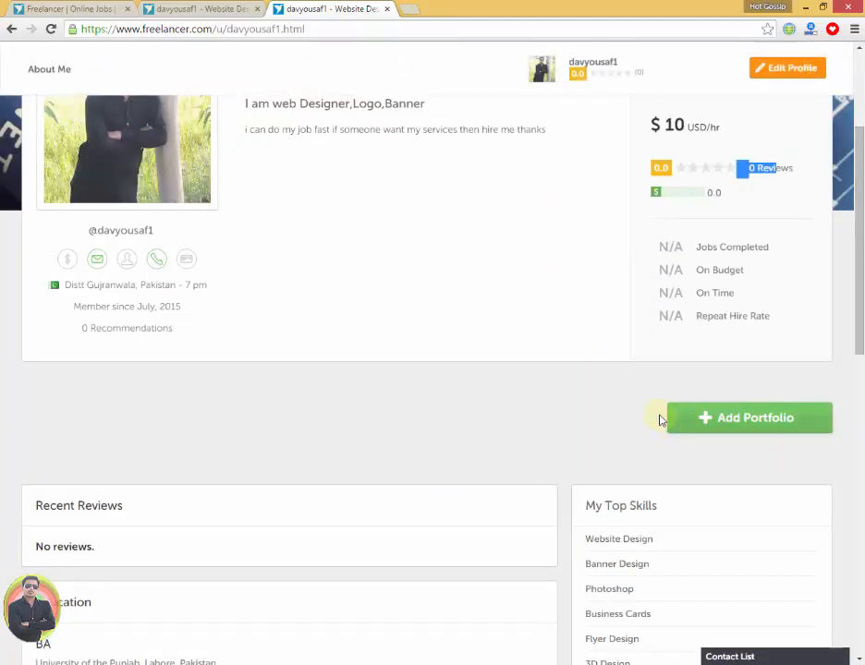